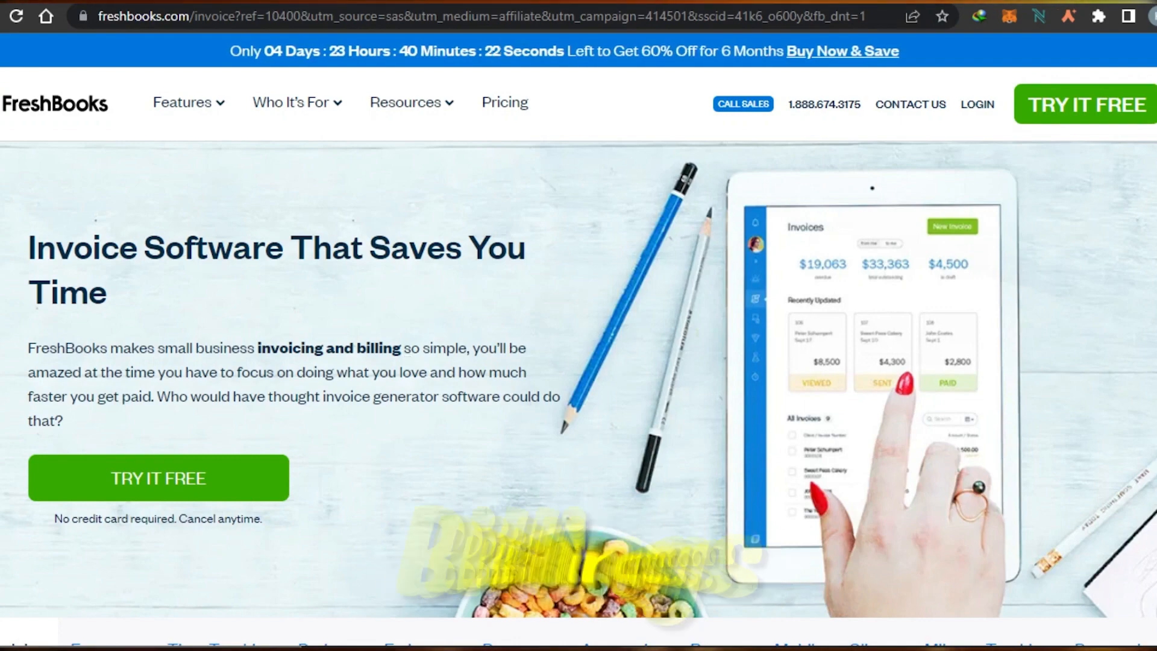
Browse the FreshBooks invoice software page and open the free trial sign-up.
{"action": "scroll", "coordinate": [1063, 146], "scroll_direction": "down", "scroll_amount": 15}
{"action": "scroll", "coordinate": [578, 361], "scroll_direction": "down", "scroll_amount": 10}
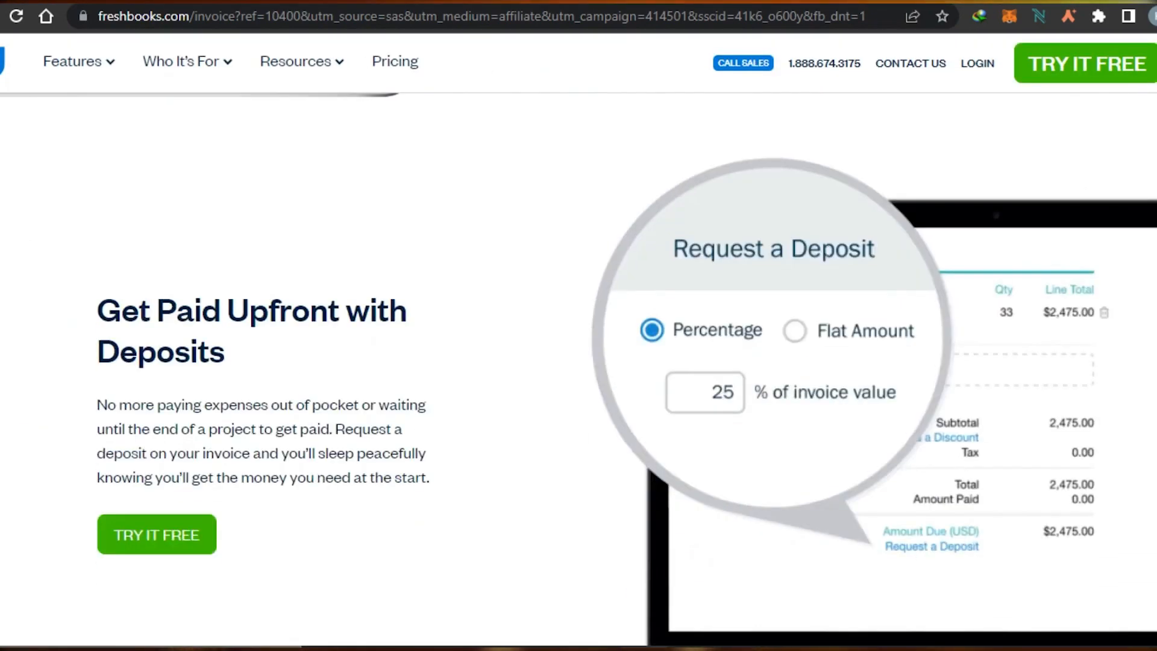
{"action": "scroll", "coordinate": [578, 361], "scroll_direction": "down", "scroll_amount": 5}
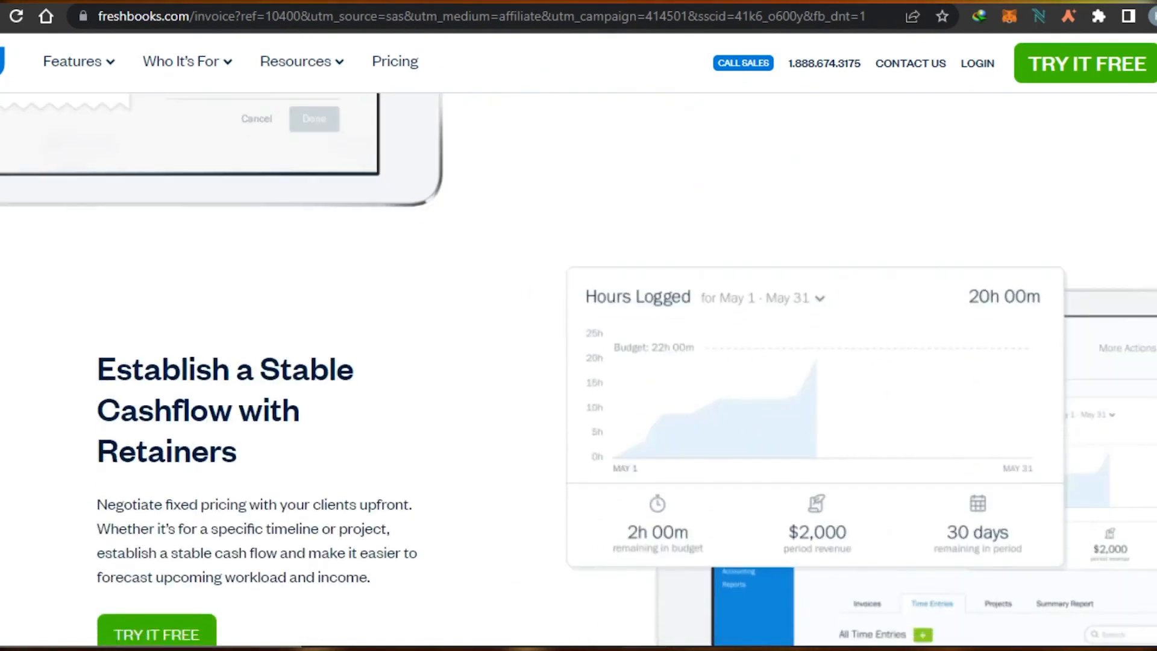
{"action": "scroll", "coordinate": [578, 361], "scroll_direction": "up", "scroll_amount": 20}
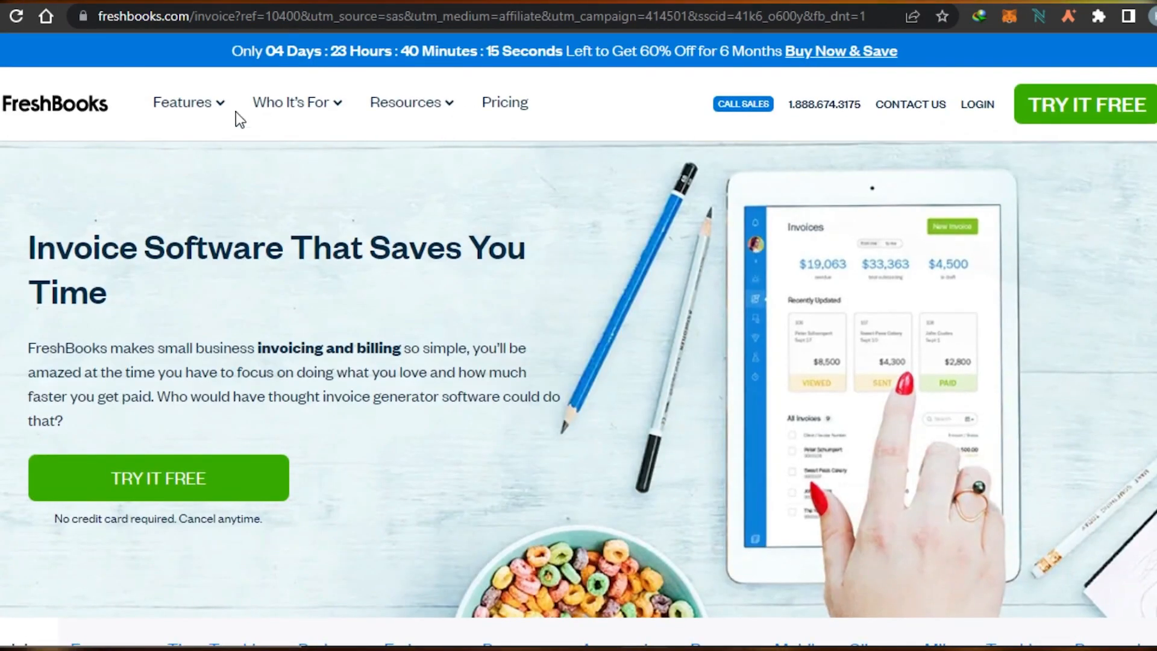
{"action": "mouse_move", "coordinate": [183, 104]}
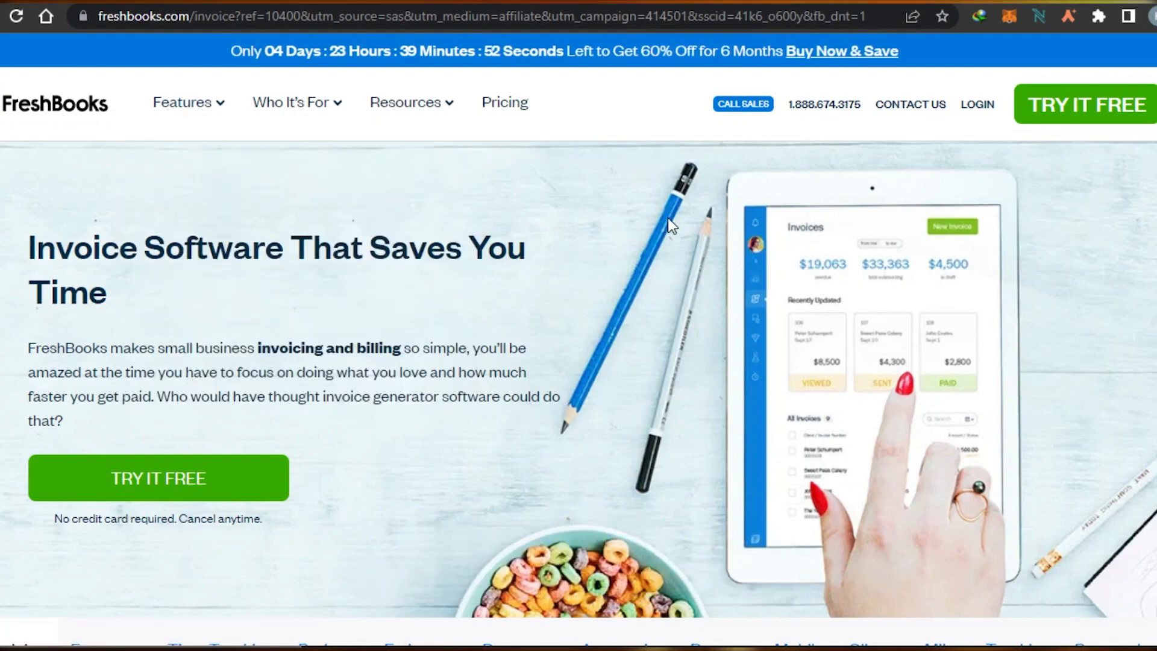
{"action": "left_click", "coordinate": [1068, 118]}
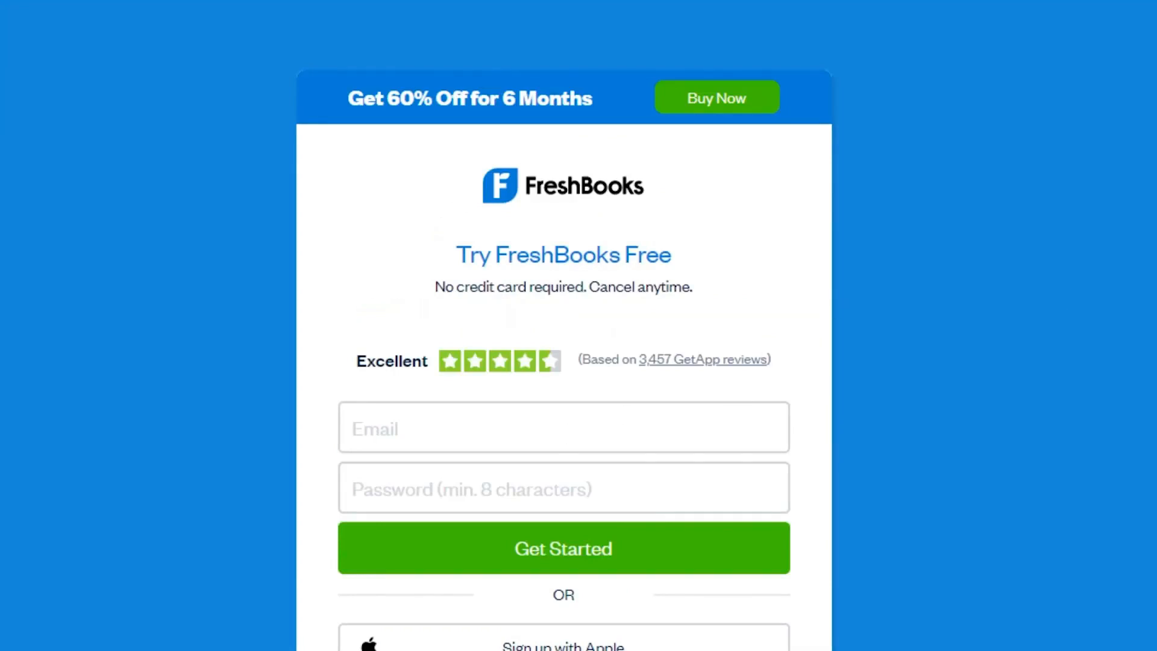
{"action": "scroll", "coordinate": [727, 423], "scroll_direction": "down", "scroll_amount": 4}
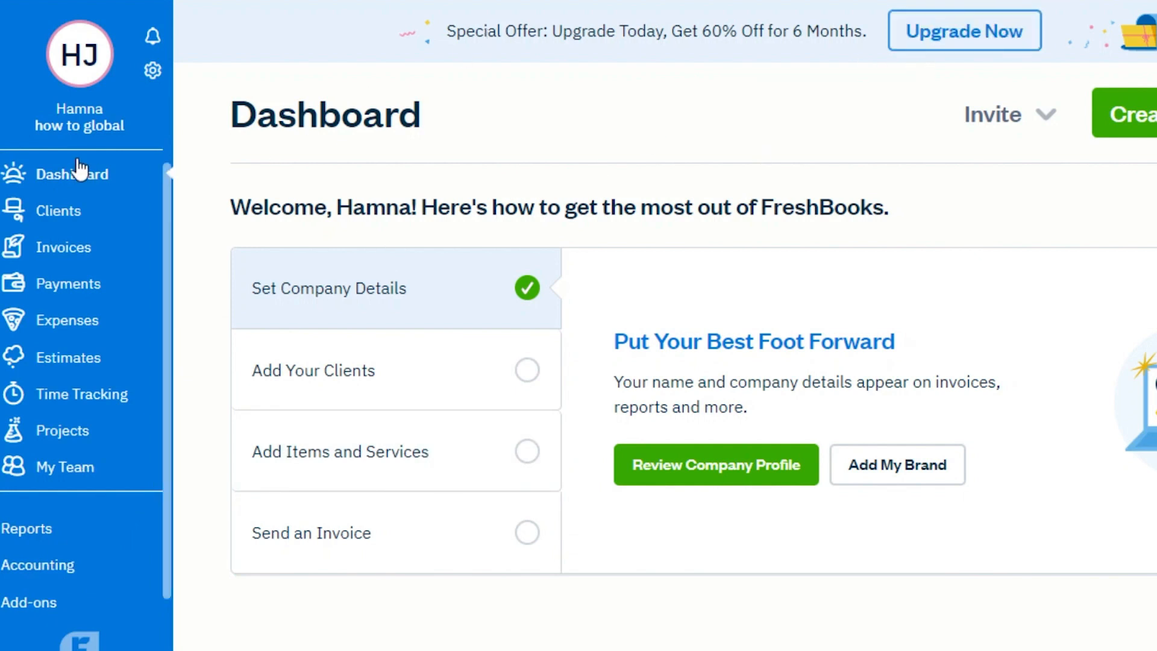
Add a new client with the client's name, e-mail and phone number and save it.
{"action": "left_click", "coordinate": [47, 213]}
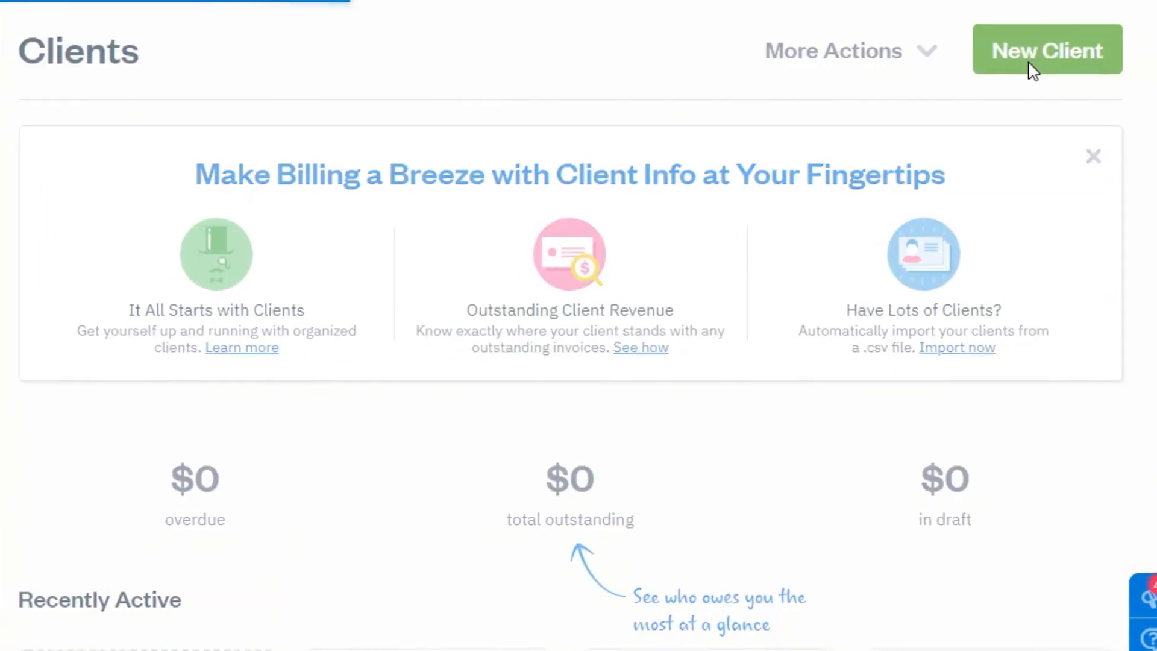
{"action": "left_click", "coordinate": [1017, 67]}
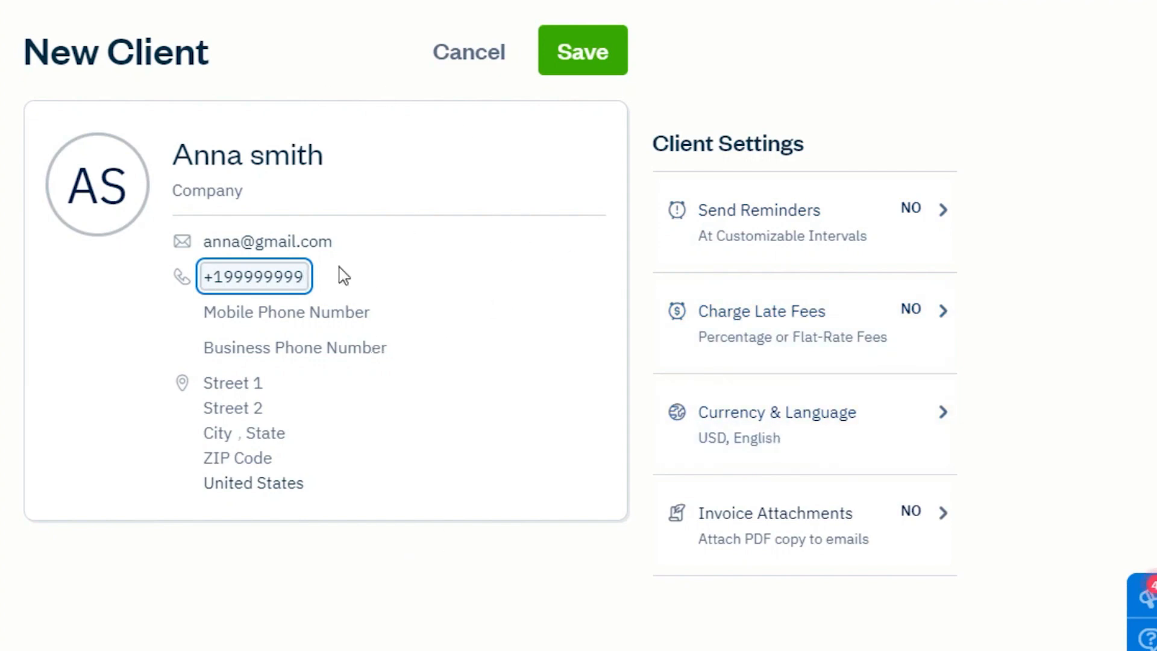
{"action": "left_click", "coordinate": [573, 68]}
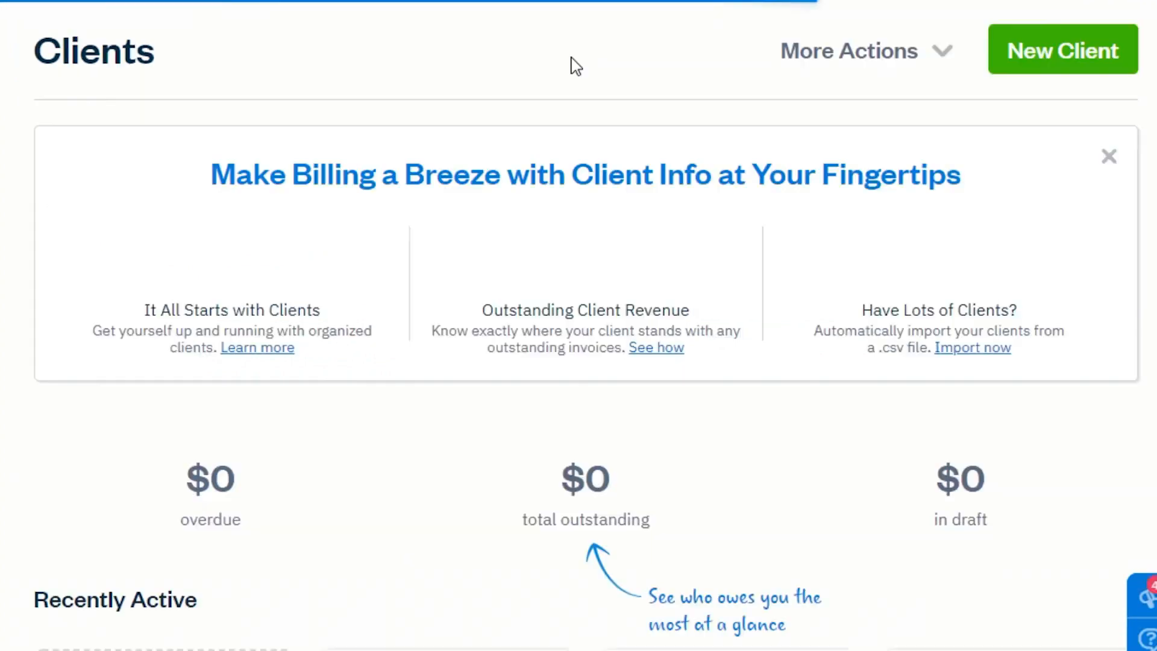
Review the client list and the Sent Emails tab.
{"action": "scroll", "coordinate": [593, 341], "scroll_direction": "down", "scroll_amount": 5}
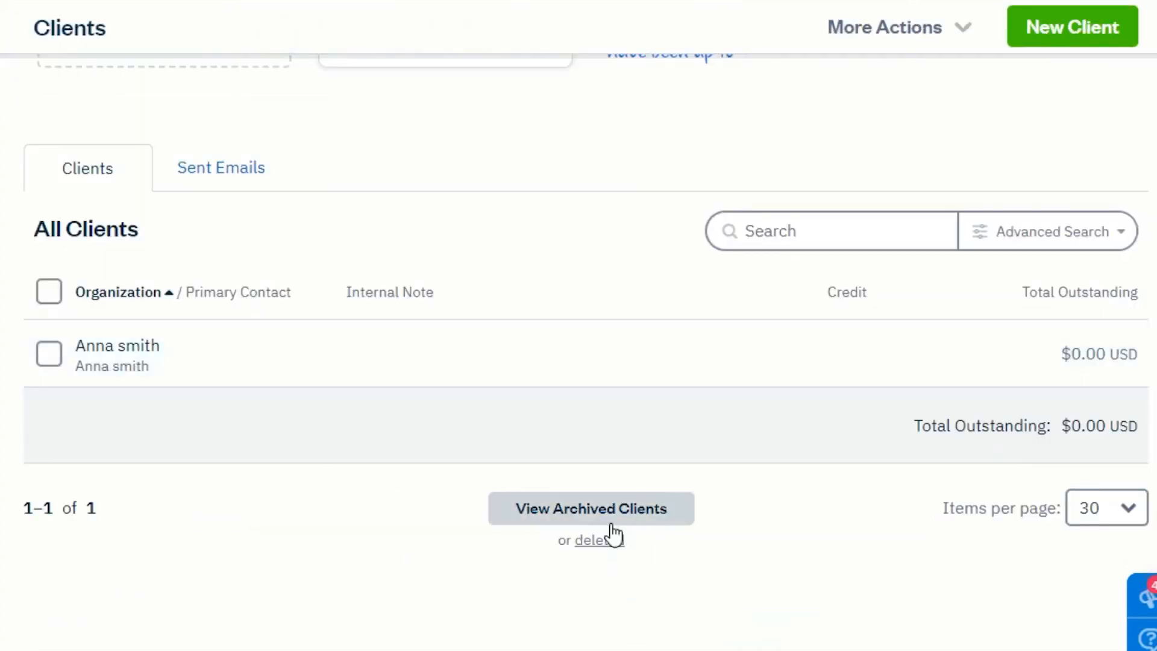
{"action": "scroll", "coordinate": [875, 538], "scroll_direction": "up", "scroll_amount": 2}
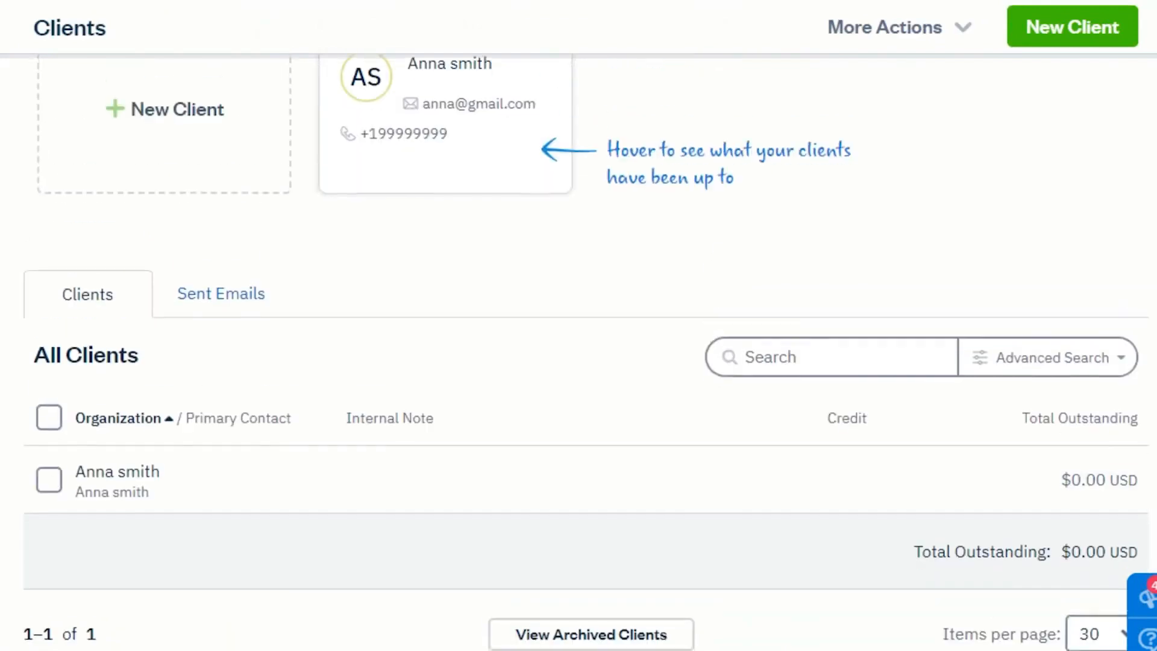
{"action": "scroll", "coordinate": [875, 538], "scroll_direction": "down", "scroll_amount": 3}
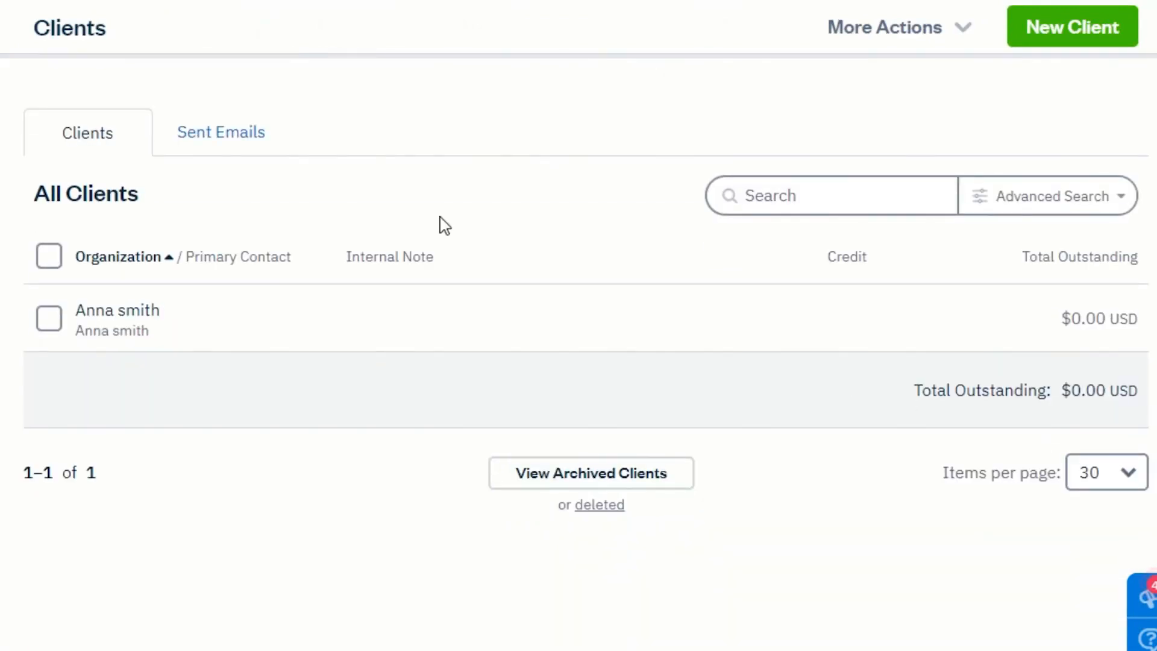
{"action": "left_click", "coordinate": [249, 146]}
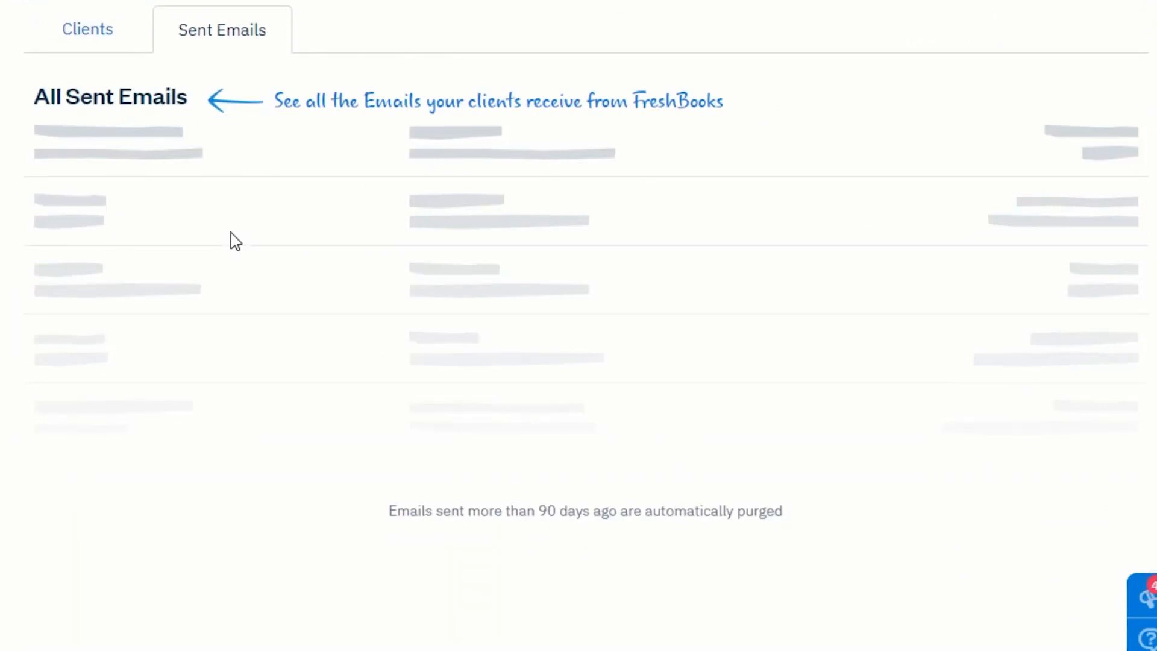
{"action": "left_click", "coordinate": [91, 35]}
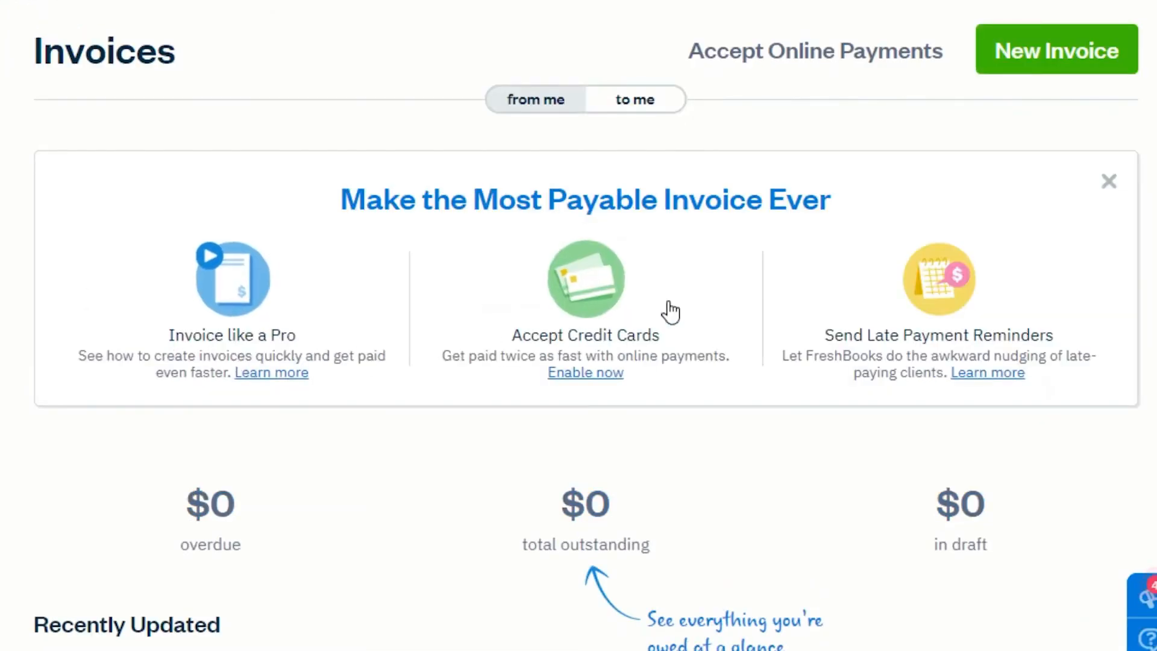
Start a new invoice and bill it to the newly created client.
{"action": "scroll", "coordinate": [578, 362], "scroll_direction": "down", "scroll_amount": 6}
{"action": "scroll", "coordinate": [578, 362], "scroll_direction": "up", "scroll_amount": 6}
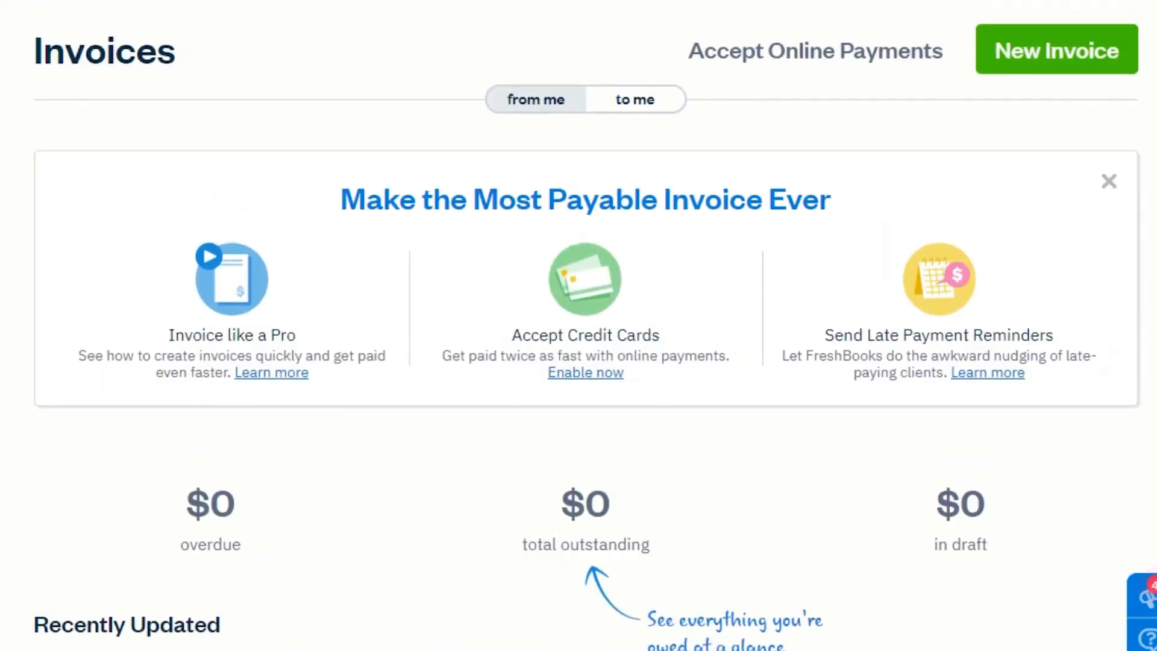
{"action": "left_click", "coordinate": [1034, 53]}
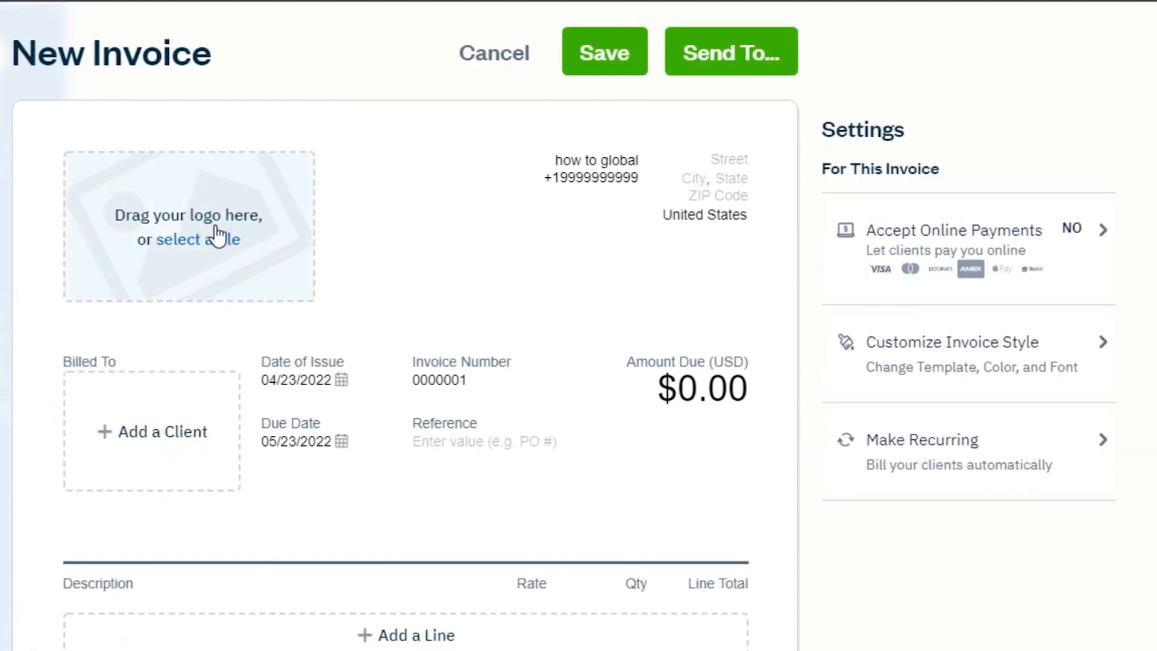
{"action": "left_click", "coordinate": [149, 434]}
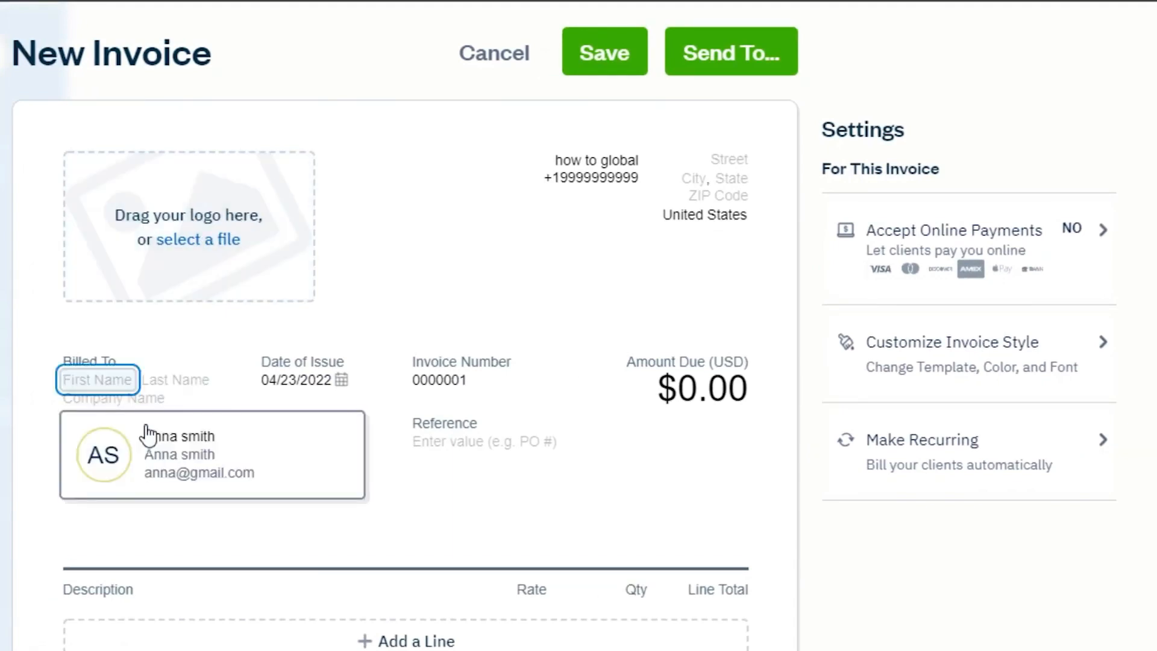
{"action": "left_click", "coordinate": [151, 436]}
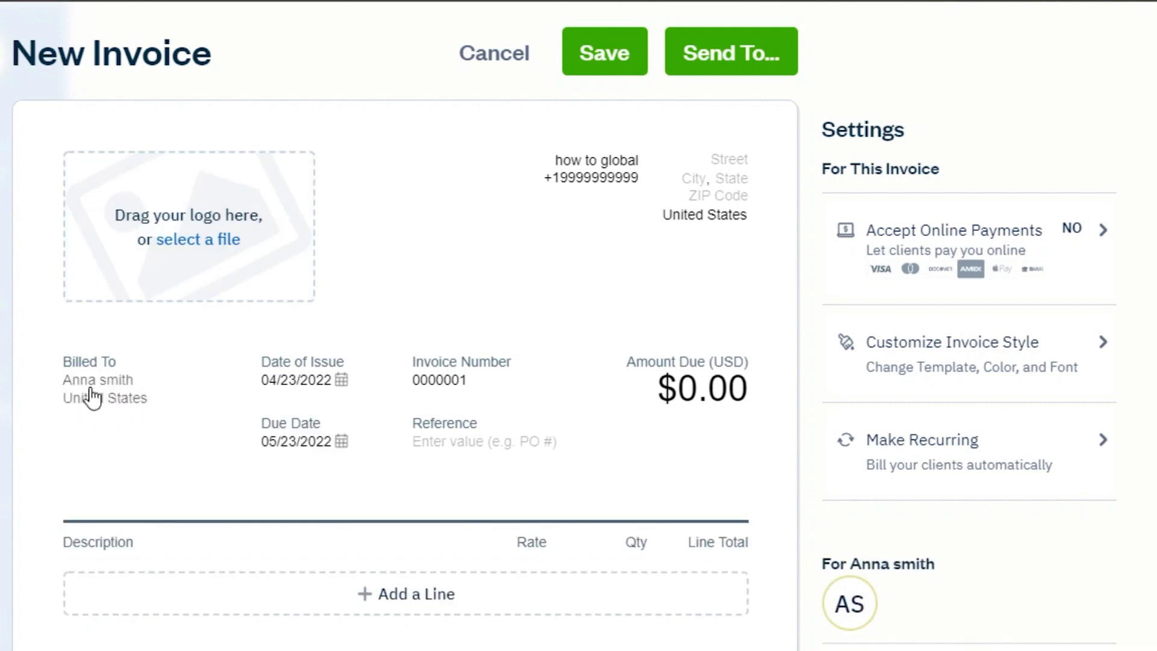
Check the invoice's issue date and due date options.
{"action": "left_click", "coordinate": [325, 382]}
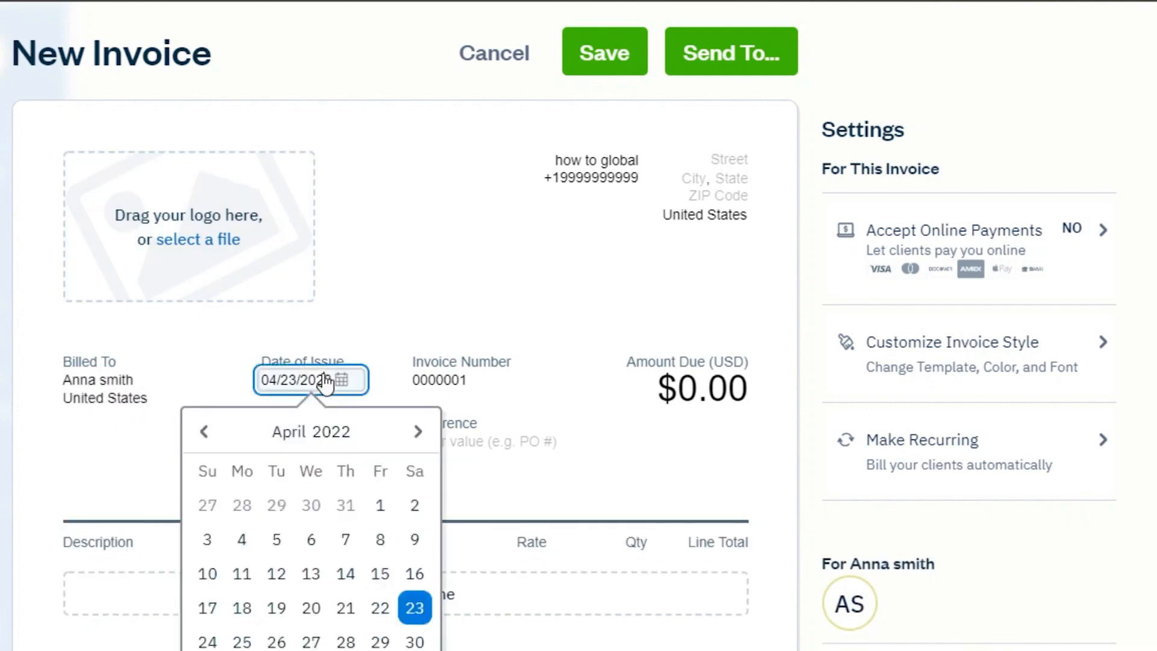
{"action": "left_click", "coordinate": [302, 444]}
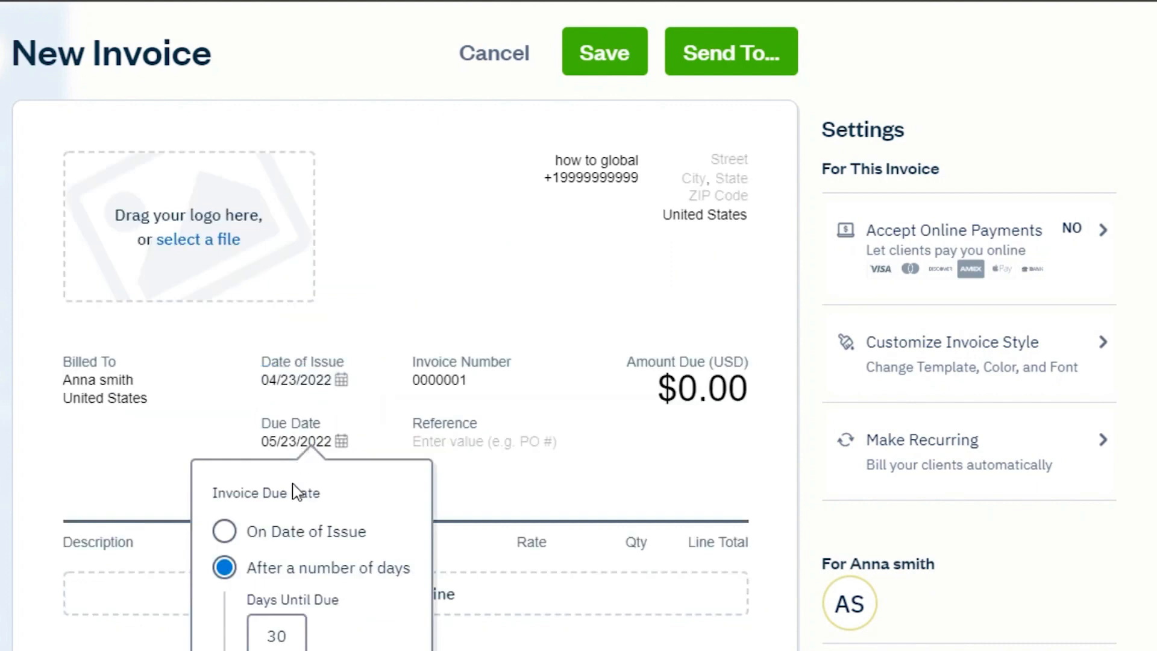
{"action": "left_click", "coordinate": [457, 384]}
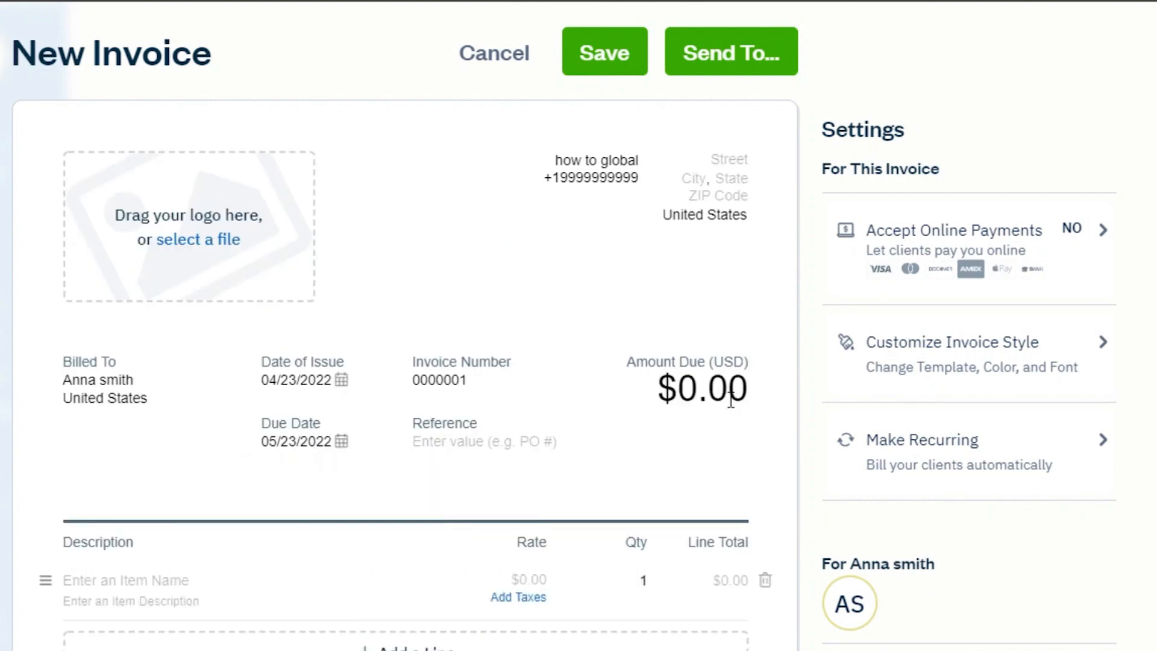
Add three line items: Online session at $150, online session 2 at $180, and Online Session 3 at $200.
{"action": "scroll", "coordinate": [692, 388], "scroll_direction": "down", "scroll_amount": 6}
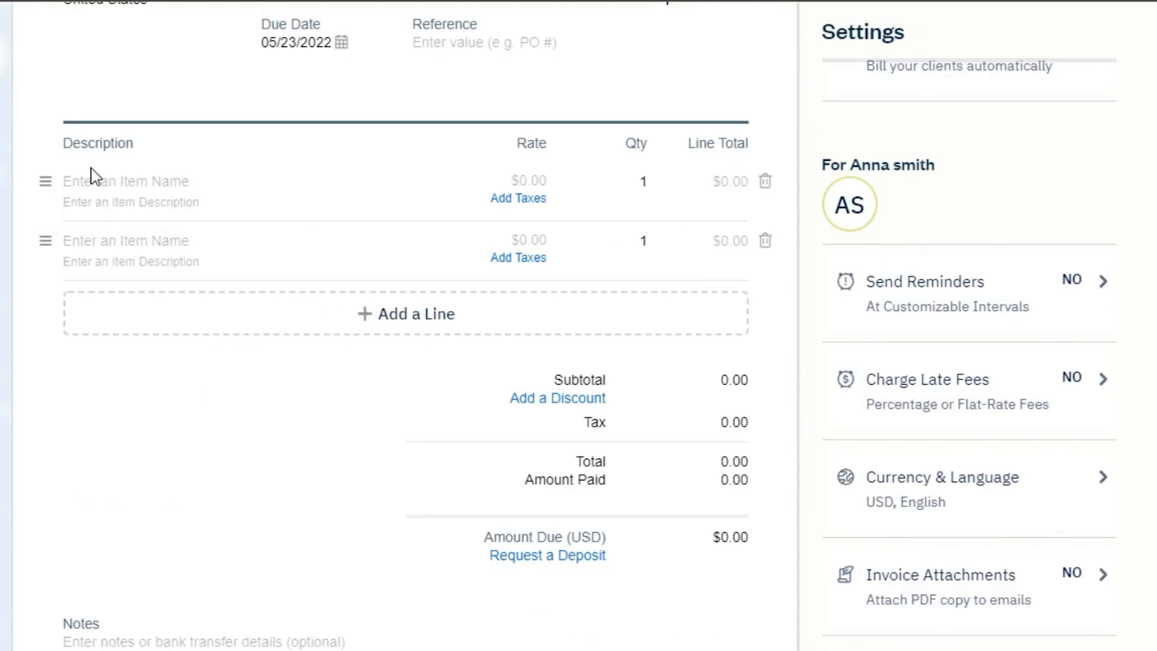
{"action": "left_click", "coordinate": [100, 190]}
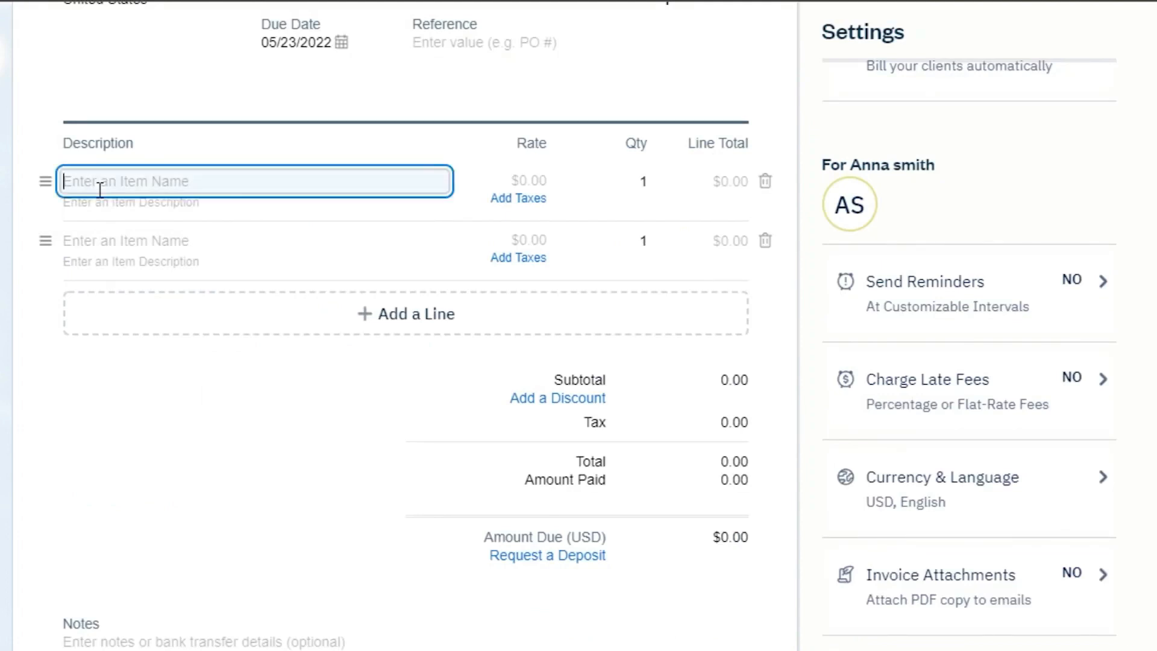
{"action": "scroll", "coordinate": [826, 231], "scroll_direction": "up", "scroll_amount": 2}
{"action": "scroll", "coordinate": [826, 231], "scroll_direction": "up", "scroll_amount": 5}
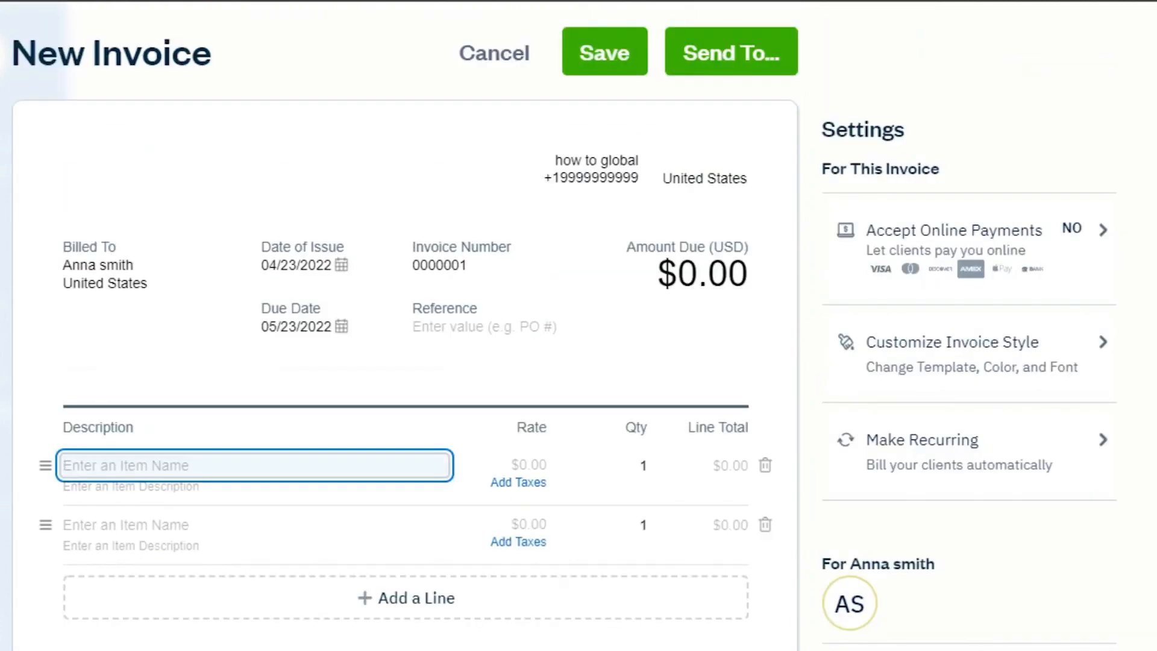
{"action": "scroll", "coordinate": [578, 326], "scroll_direction": "down", "scroll_amount": 8}
{"action": "scroll", "coordinate": [579, 325], "scroll_direction": "up", "scroll_amount": 8}
{"action": "scroll", "coordinate": [580, 331], "scroll_direction": "down", "scroll_amount": 7}
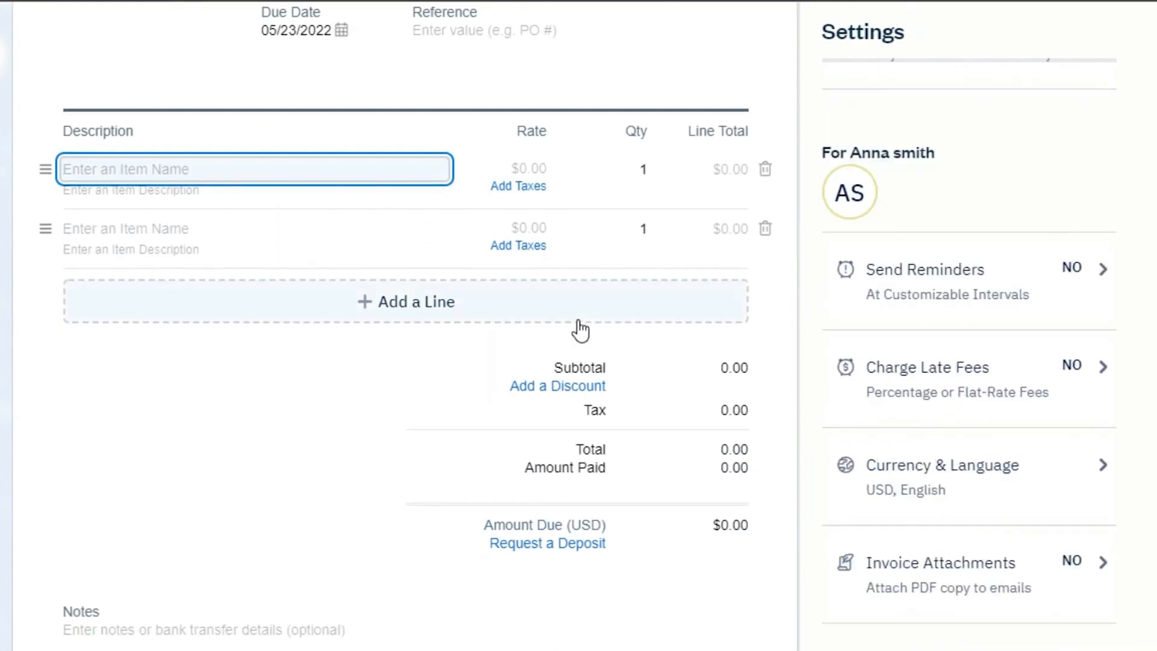
{"action": "left_click", "coordinate": [579, 320]}
{"action": "left_click", "coordinate": [172, 173]}
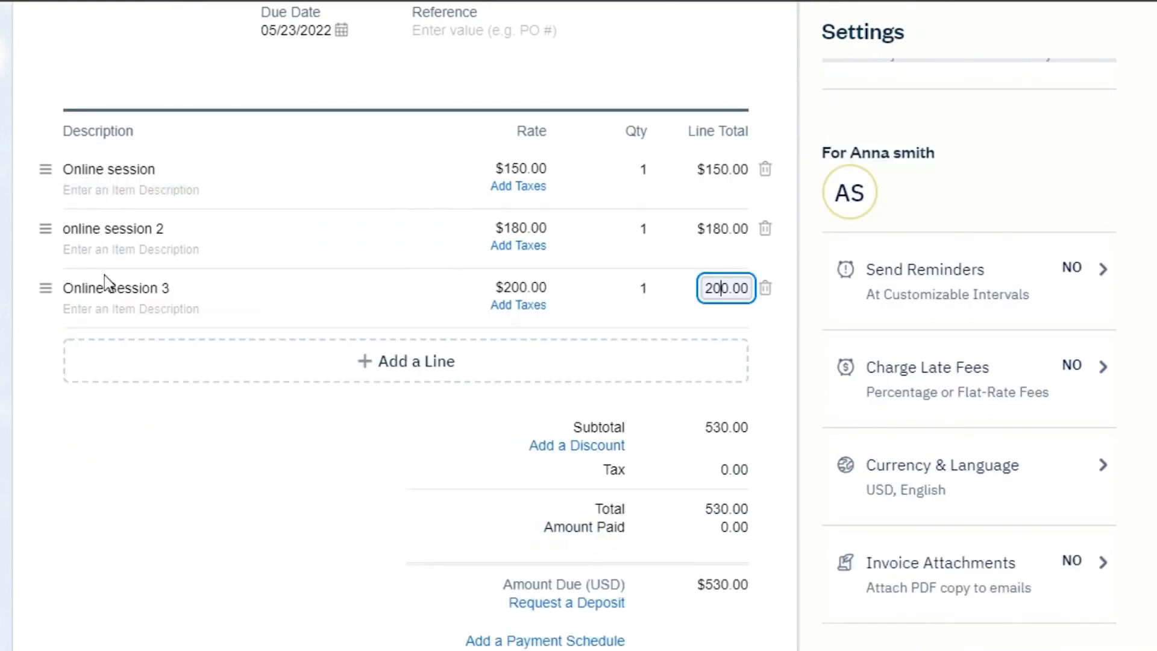
Add a blank line item and delete it again.
{"action": "left_click", "coordinate": [415, 377]}
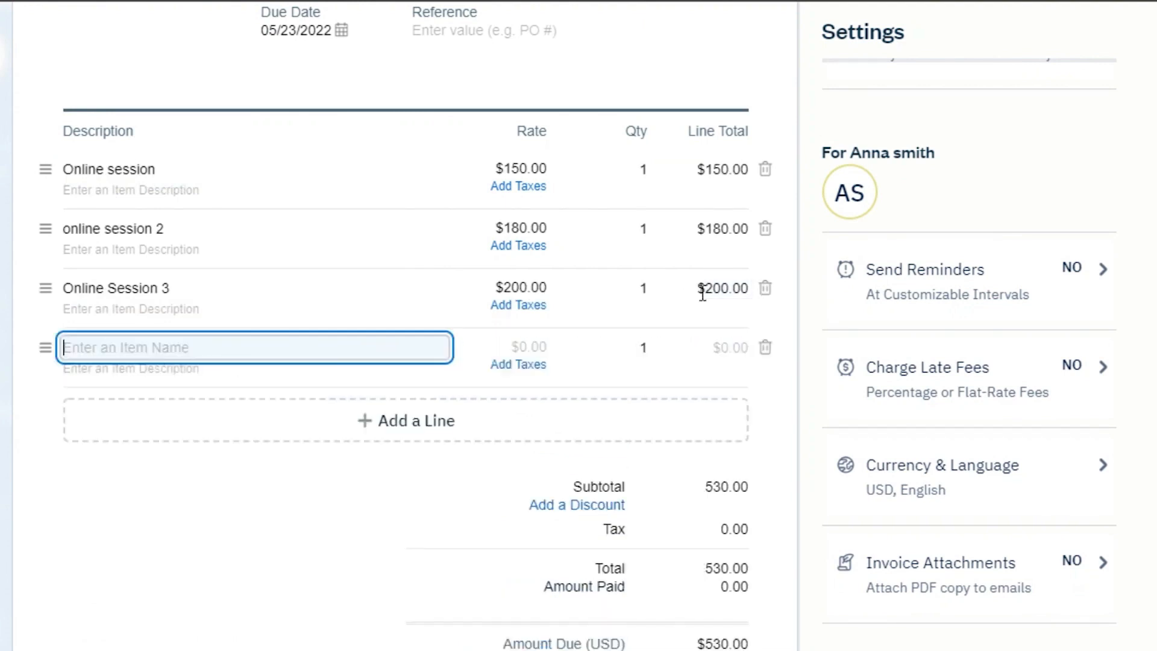
{"action": "left_click", "coordinate": [766, 349]}
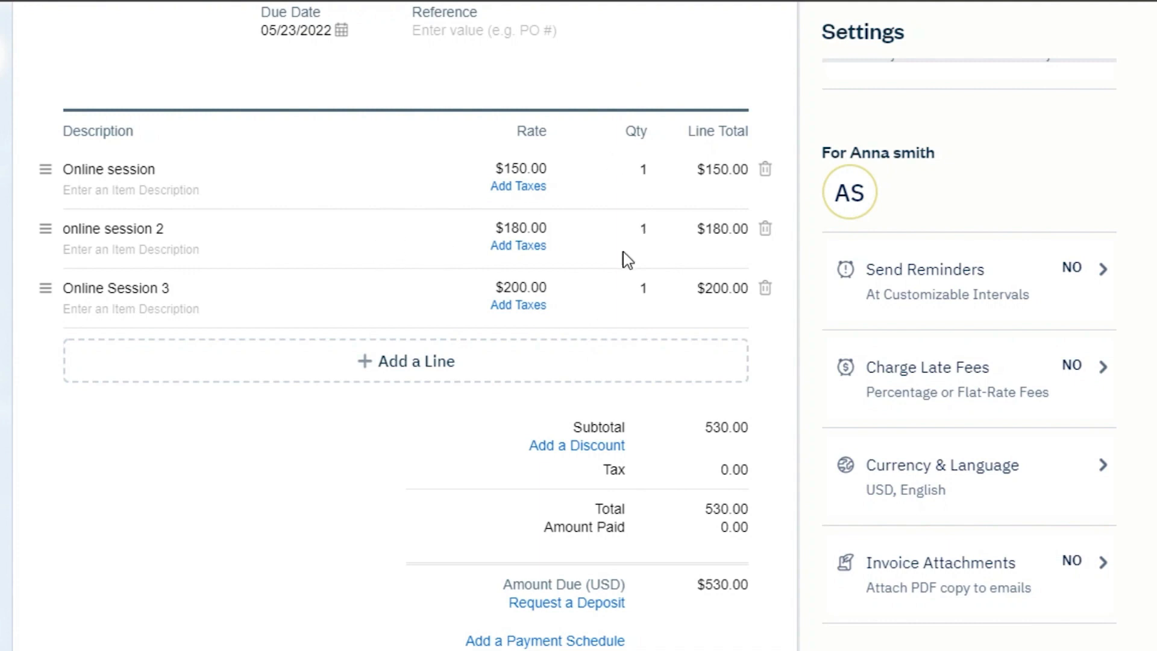
Set the quantity of online session 2 to 2.
{"action": "left_click", "coordinate": [647, 230]}
{"action": "key", "text": "BackSpace"}
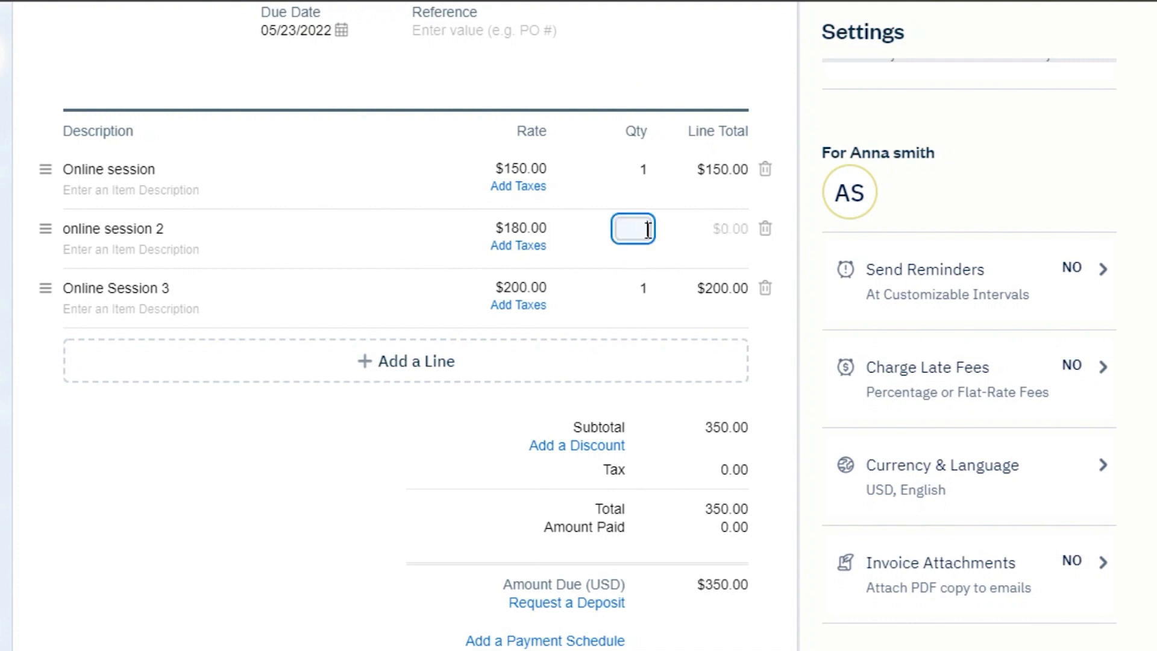
{"action": "type", "text": "2"}
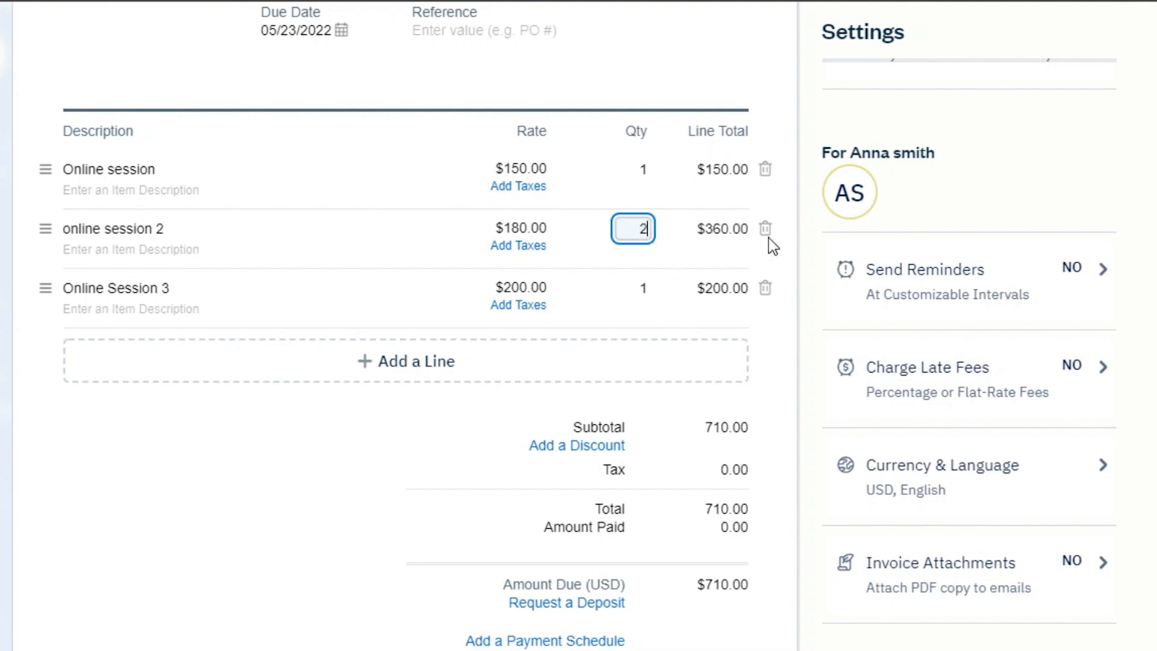
Save the invoice.
{"action": "scroll", "coordinate": [1028, 264], "scroll_direction": "up", "scroll_amount": 2}
{"action": "scroll", "coordinate": [599, 218], "scroll_direction": "down", "scroll_amount": 4}
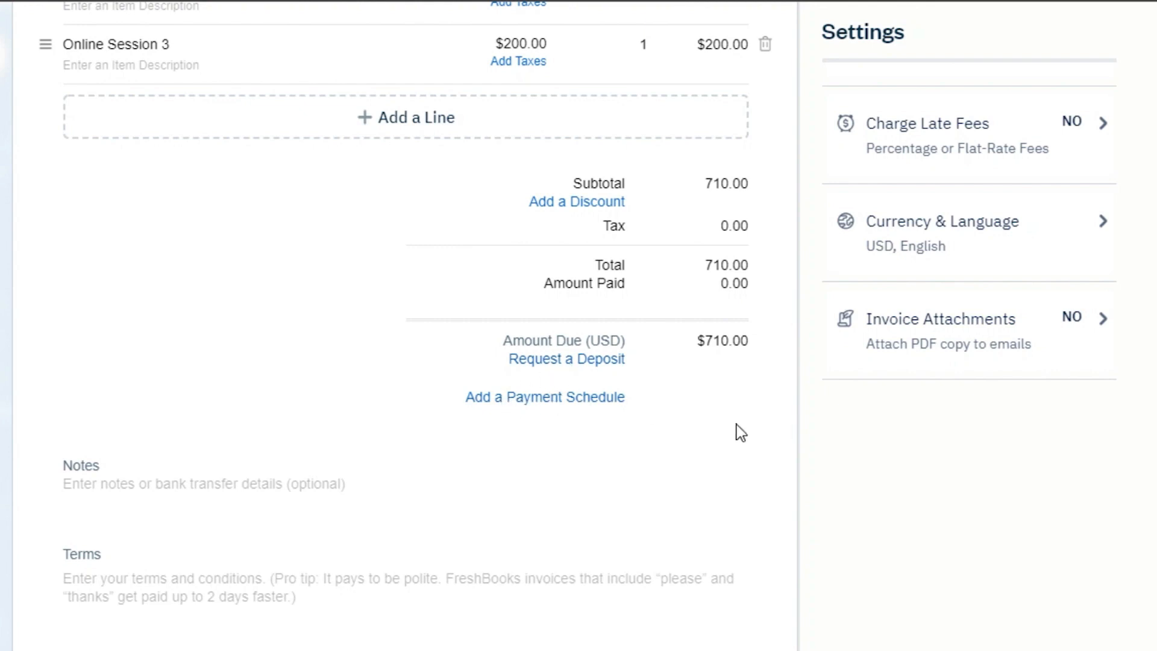
{"action": "scroll", "coordinate": [886, 420], "scroll_direction": "up", "scroll_amount": 2}
{"action": "scroll", "coordinate": [578, 325], "scroll_direction": "down", "scroll_amount": 2}
{"action": "scroll", "coordinate": [578, 325], "scroll_direction": "up", "scroll_amount": 10}
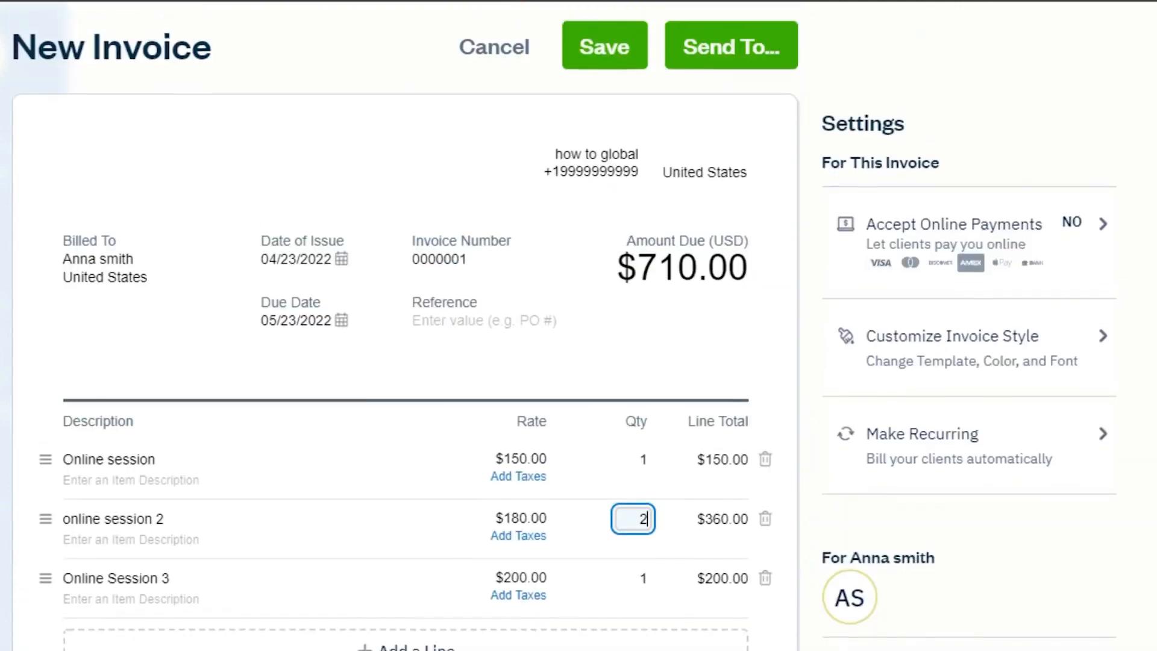
{"action": "scroll", "coordinate": [578, 325], "scroll_direction": "down", "scroll_amount": 6}
{"action": "scroll", "coordinate": [403, 325], "scroll_direction": "up", "scroll_amount": 6}
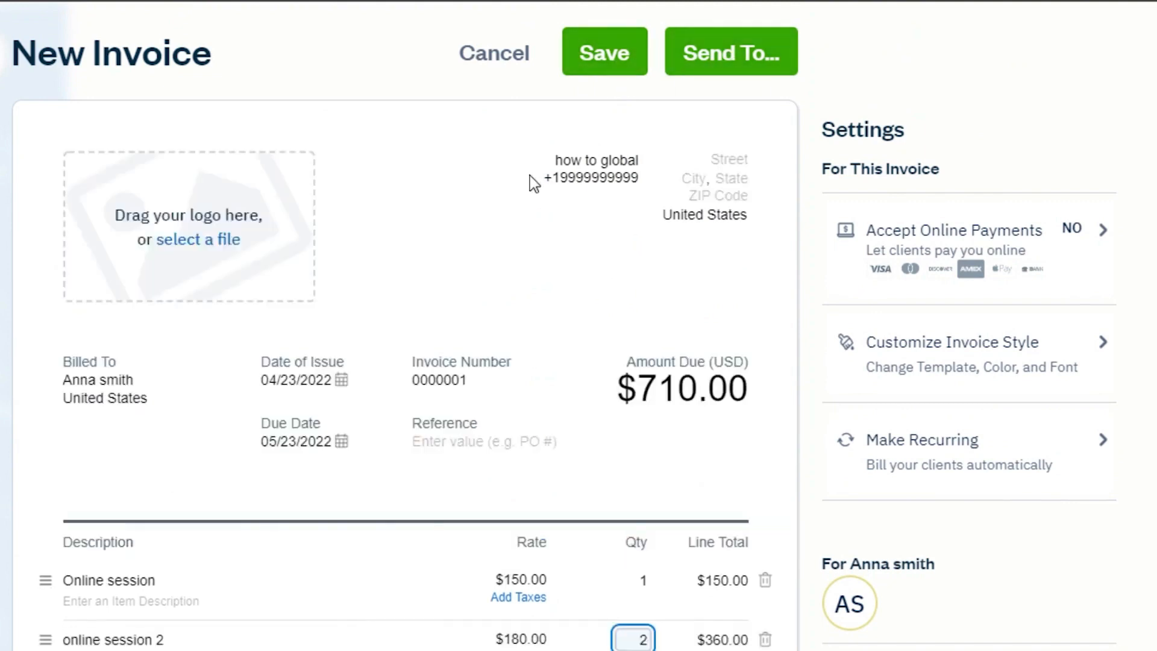
{"action": "left_click", "coordinate": [607, 70]}
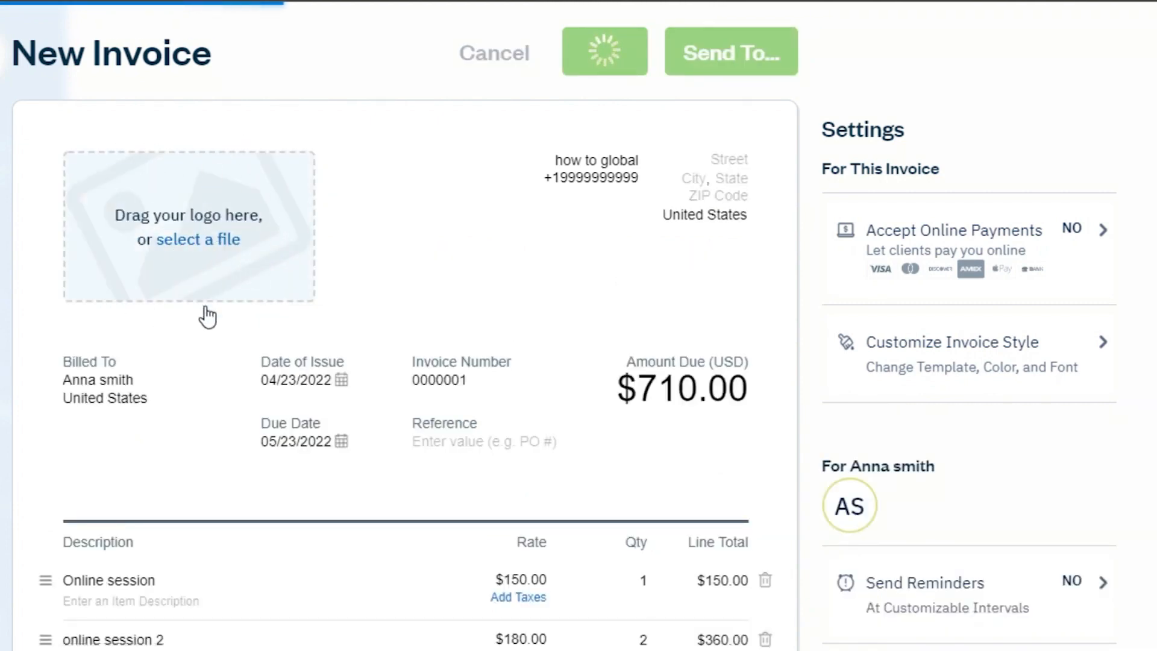
{"action": "scroll", "coordinate": [866, 203], "scroll_direction": "down", "scroll_amount": 8}
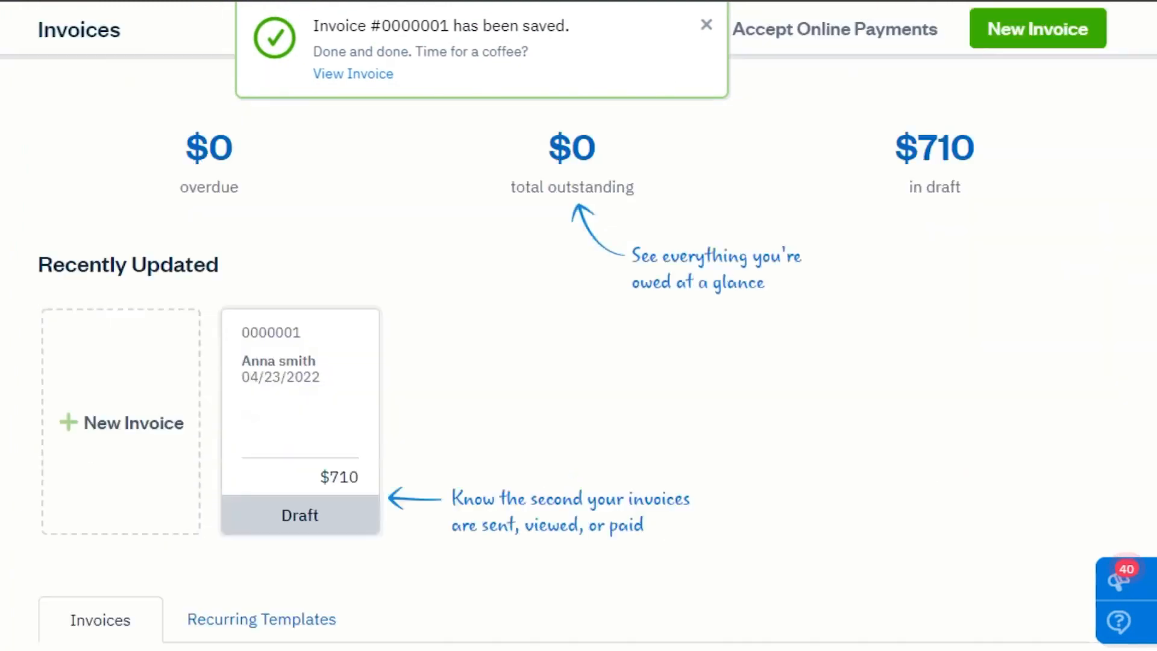
Review the saved invoice in the invoice list and check the Recurring Templates tab.
{"action": "scroll", "coordinate": [501, 317], "scroll_direction": "down", "scroll_amount": 4}
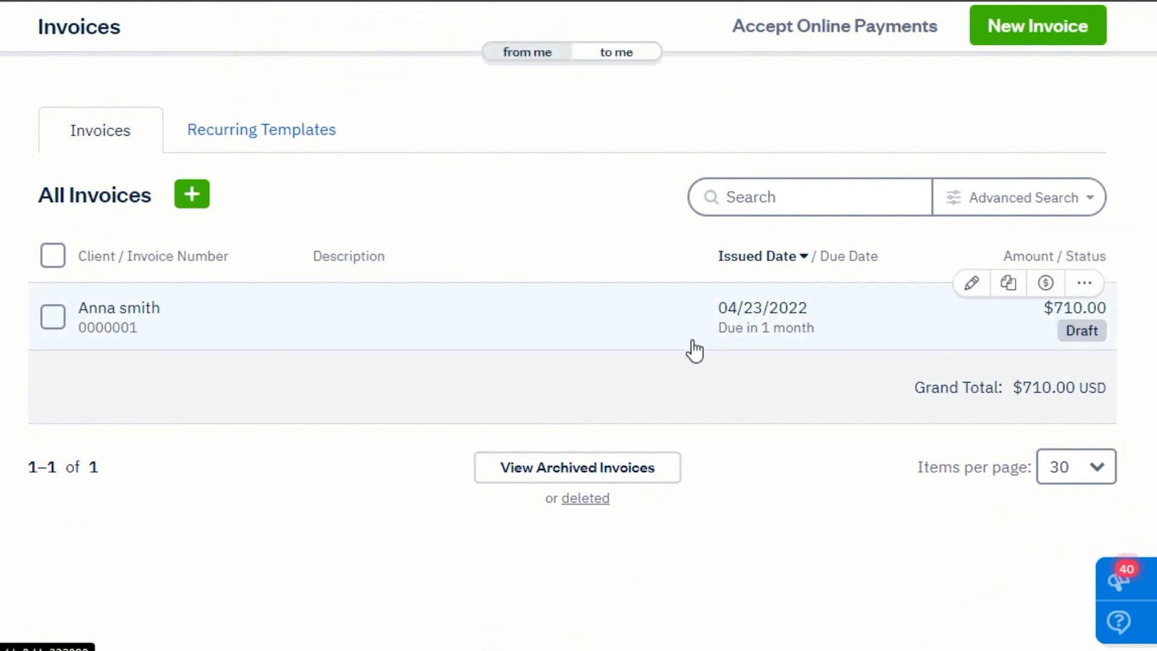
{"action": "scroll", "coordinate": [746, 328], "scroll_direction": "up", "scroll_amount": 5}
{"action": "scroll", "coordinate": [745, 327], "scroll_direction": "down", "scroll_amount": 2}
{"action": "scroll", "coordinate": [774, 361], "scroll_direction": "down", "scroll_amount": 2}
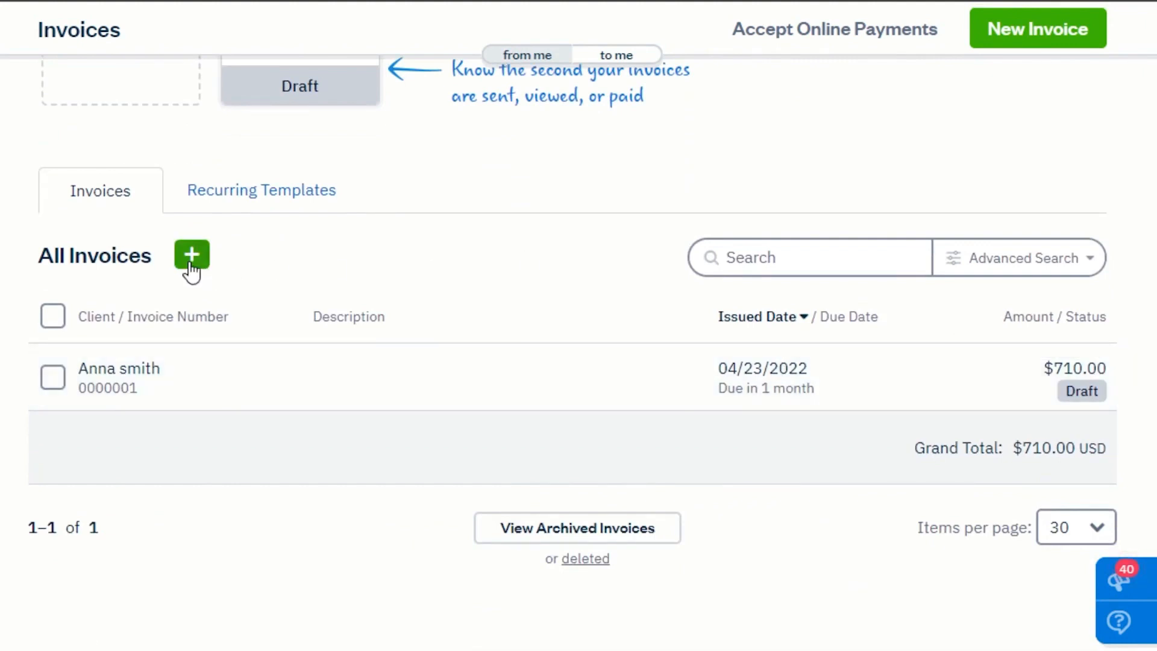
{"action": "scroll", "coordinate": [1028, 317], "scroll_direction": "up", "scroll_amount": 7}
{"action": "scroll", "coordinate": [1142, 401], "scroll_direction": "down", "scroll_amount": 8}
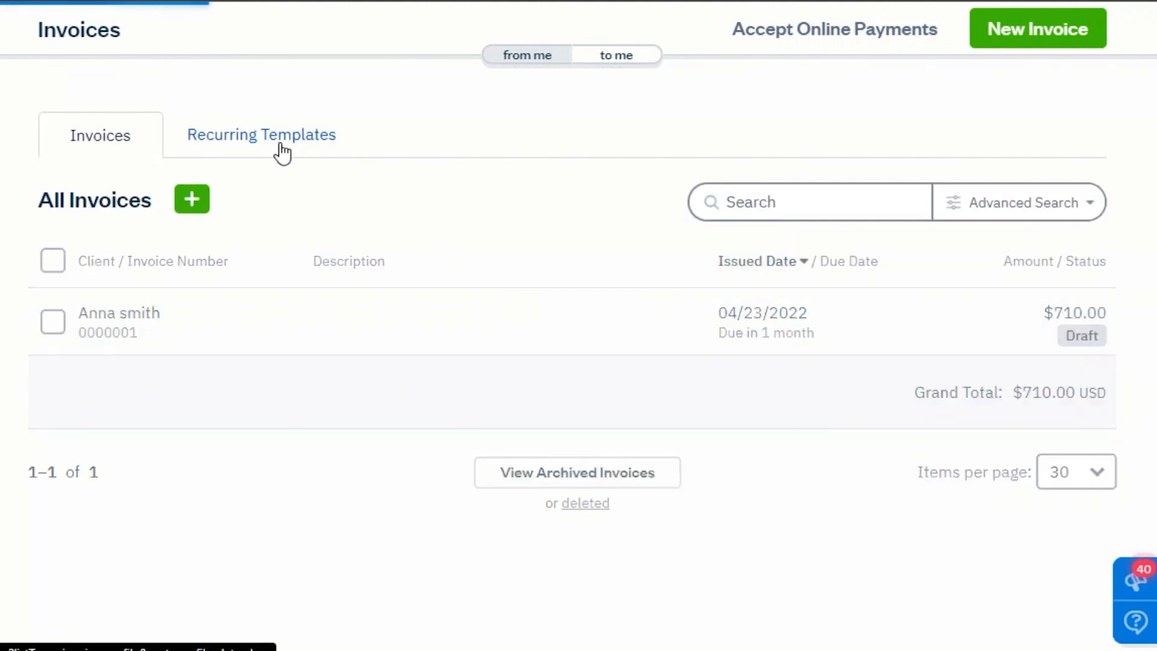
{"action": "left_click", "coordinate": [281, 153]}
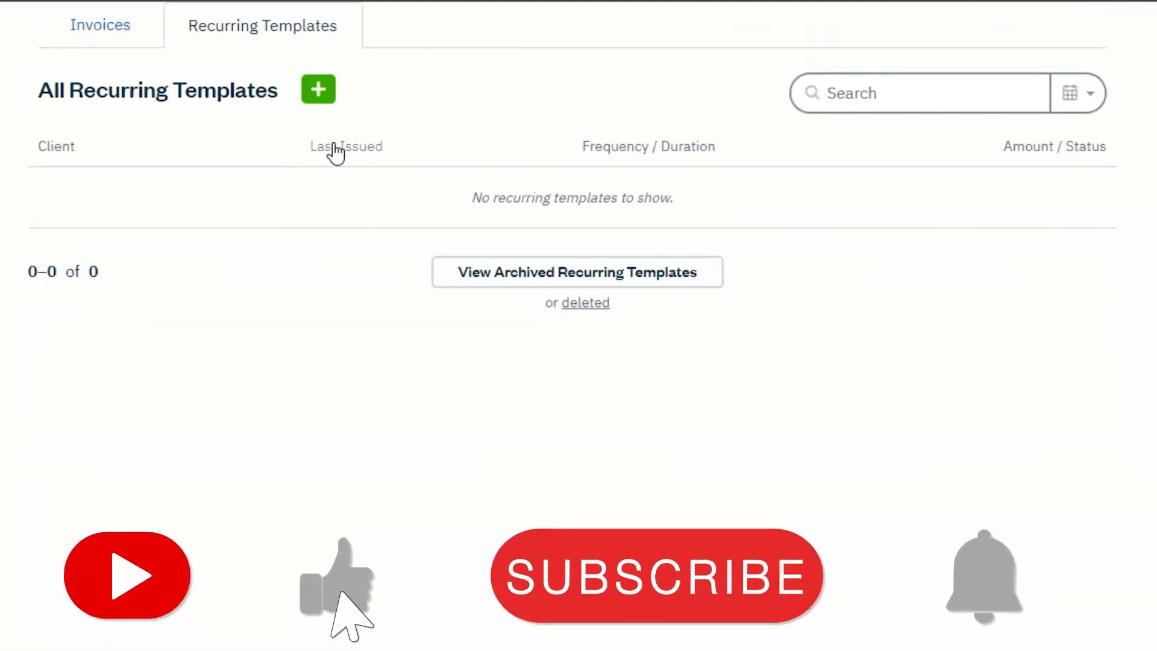
{"action": "left_click", "coordinate": [99, 35]}
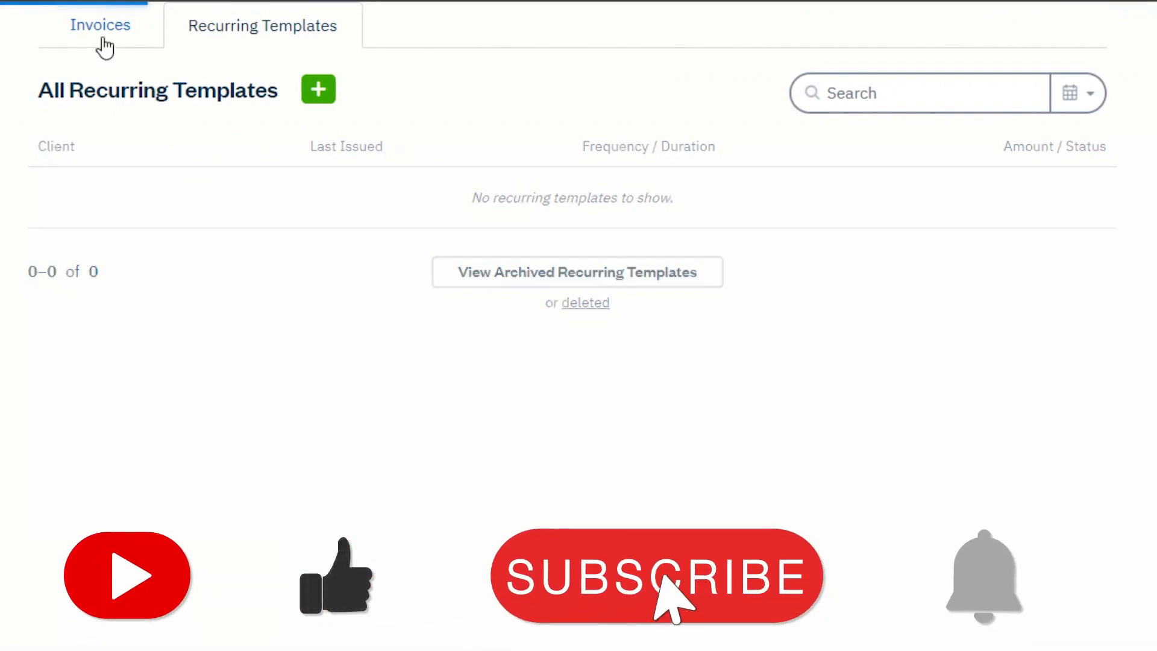
Browse the Payments and Expenses pages.
{"action": "scroll", "coordinate": [579, 302], "scroll_direction": "up", "scroll_amount": 10}
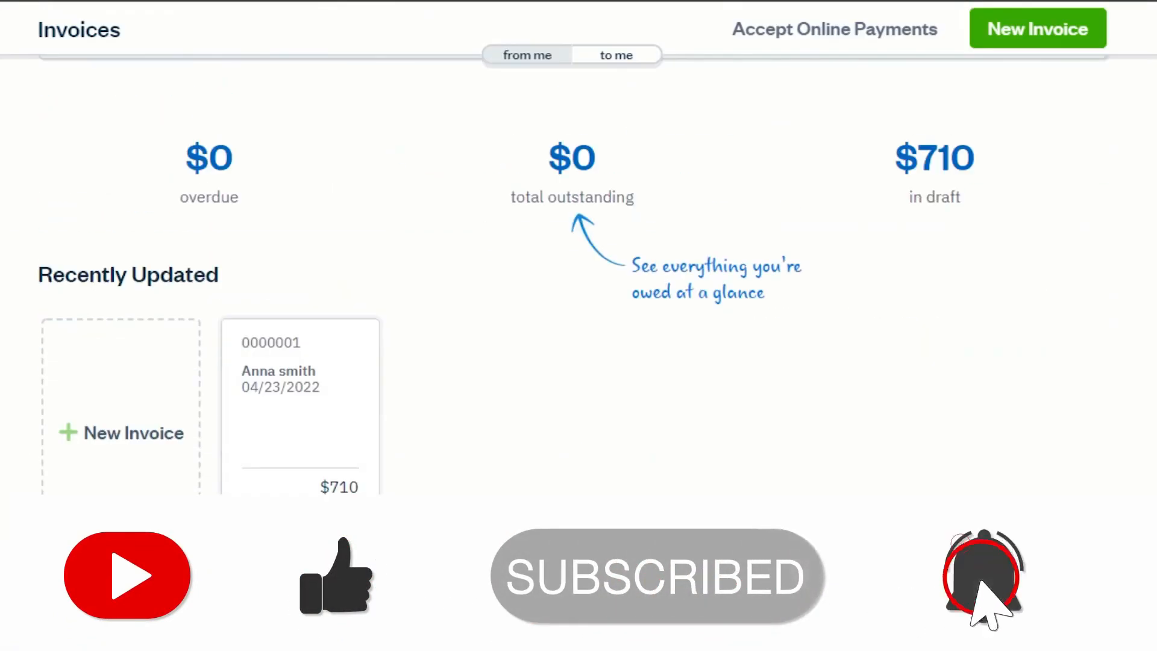
{"action": "scroll", "coordinate": [578, 301], "scroll_direction": "up", "scroll_amount": 1}
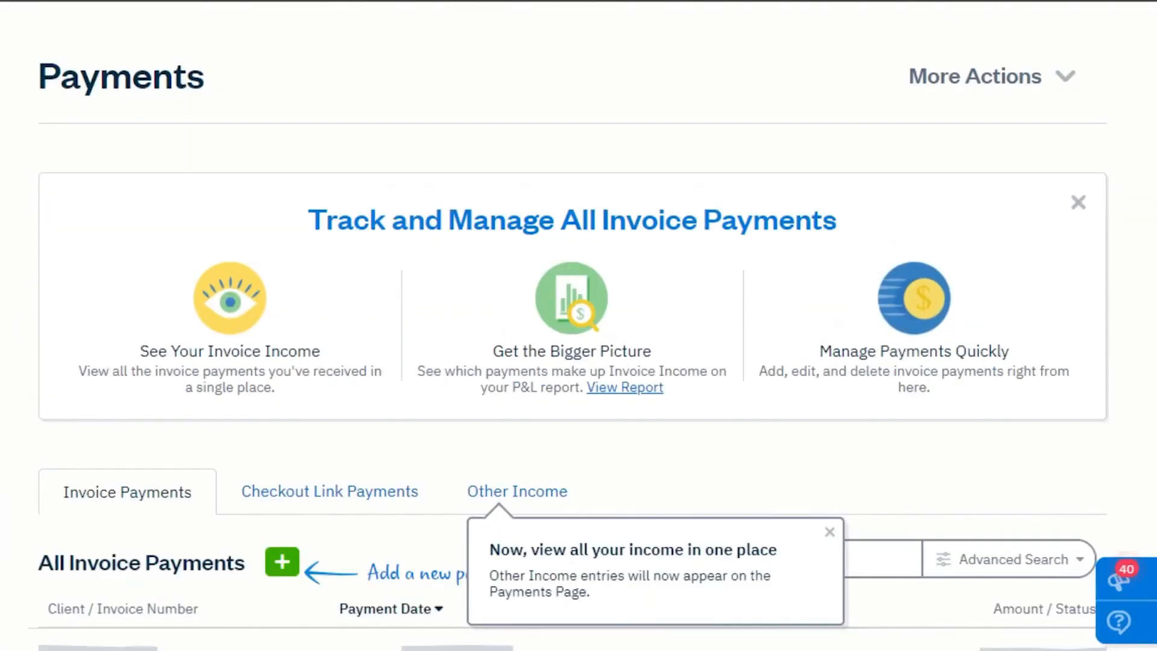
{"action": "scroll", "coordinate": [578, 325], "scroll_direction": "down", "scroll_amount": 5}
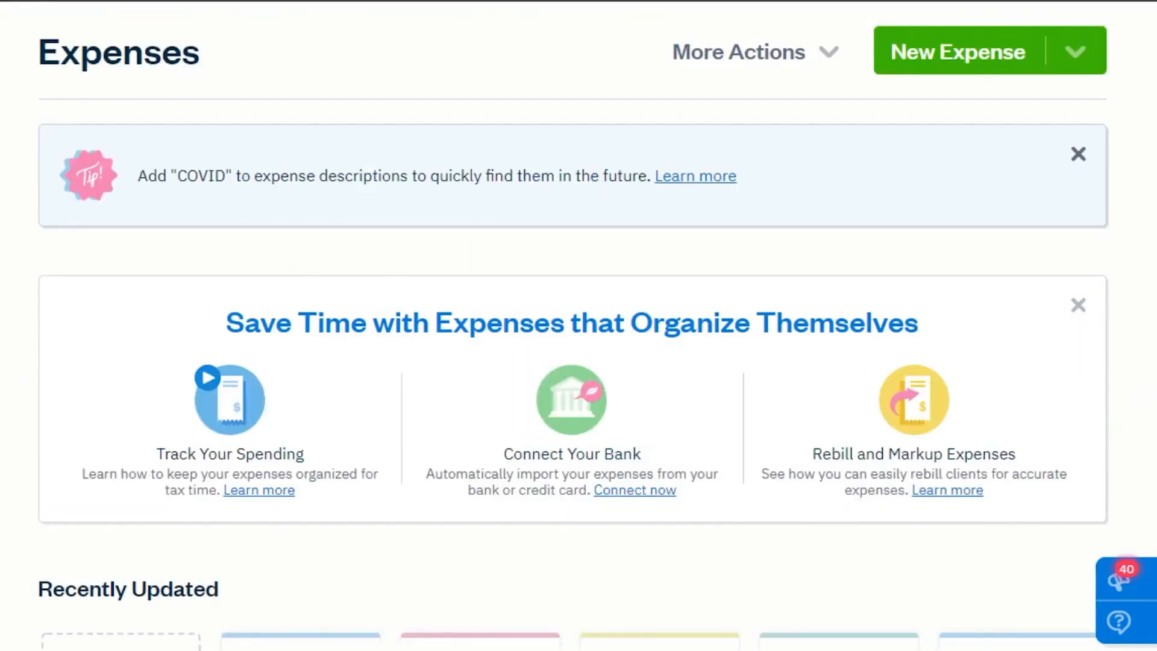
{"action": "scroll", "coordinate": [578, 337], "scroll_direction": "down", "scroll_amount": 8}
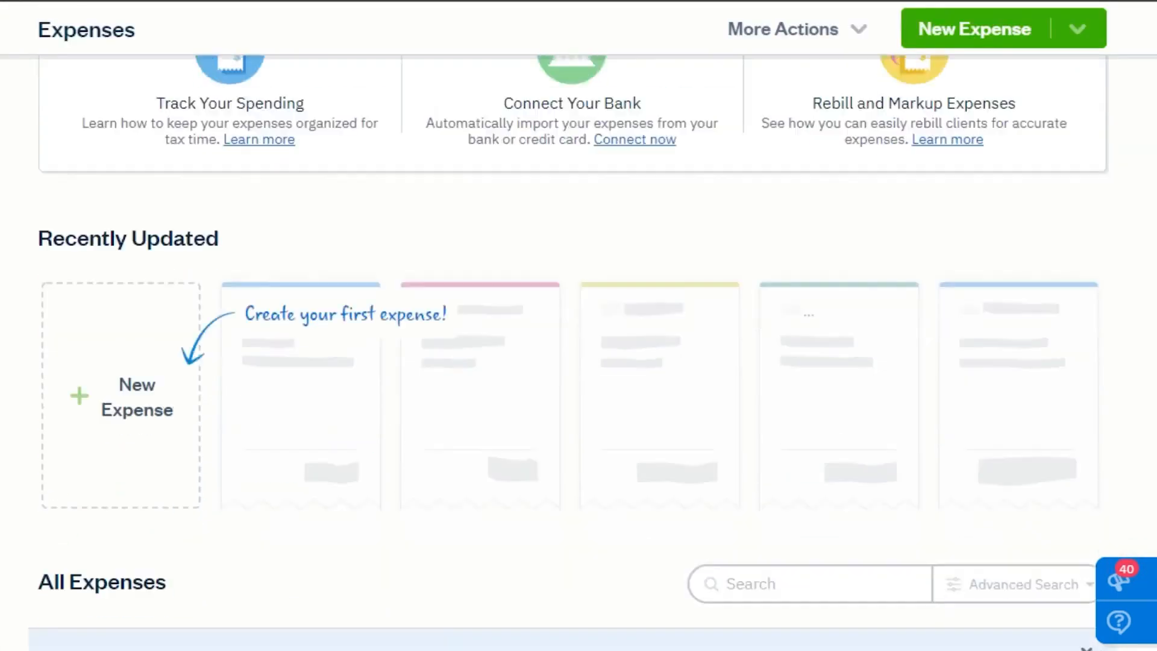
{"action": "scroll", "coordinate": [579, 337], "scroll_direction": "up", "scroll_amount": 9}
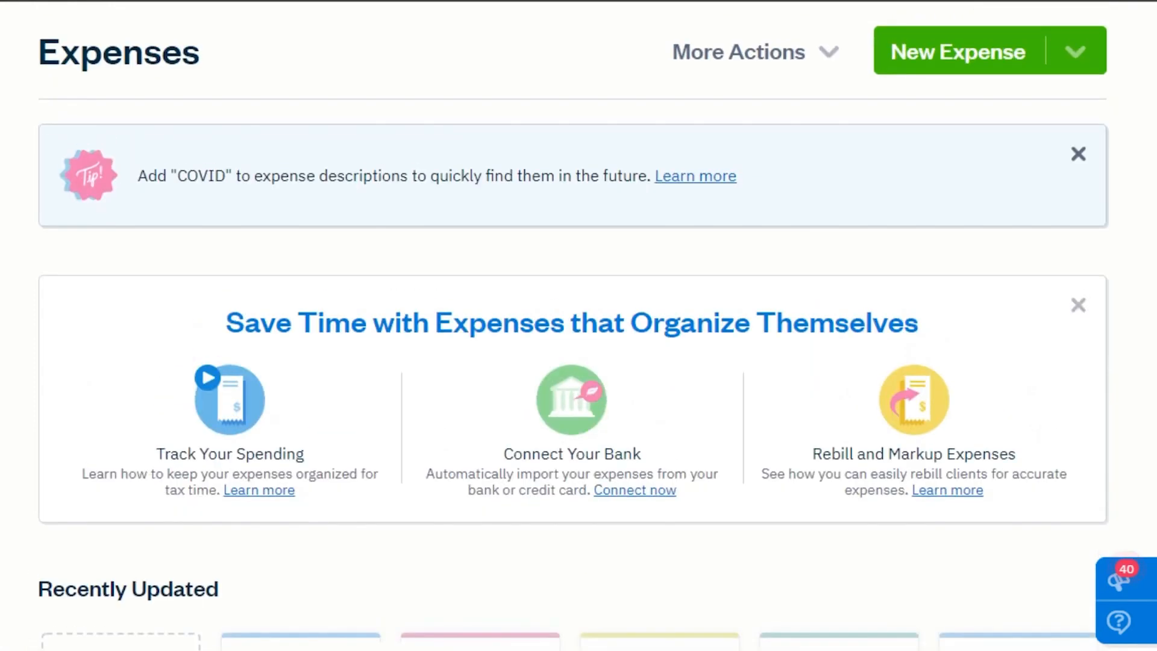
Start a manually created new expense.
{"action": "left_click", "coordinate": [967, 59]}
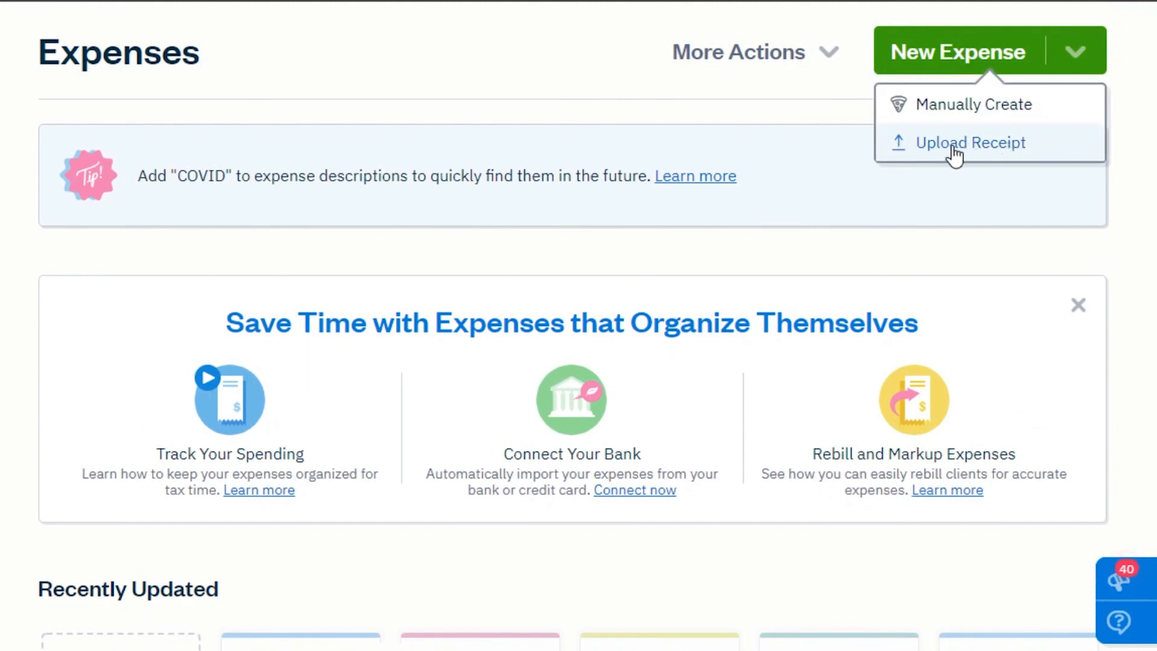
{"action": "left_click", "coordinate": [920, 105]}
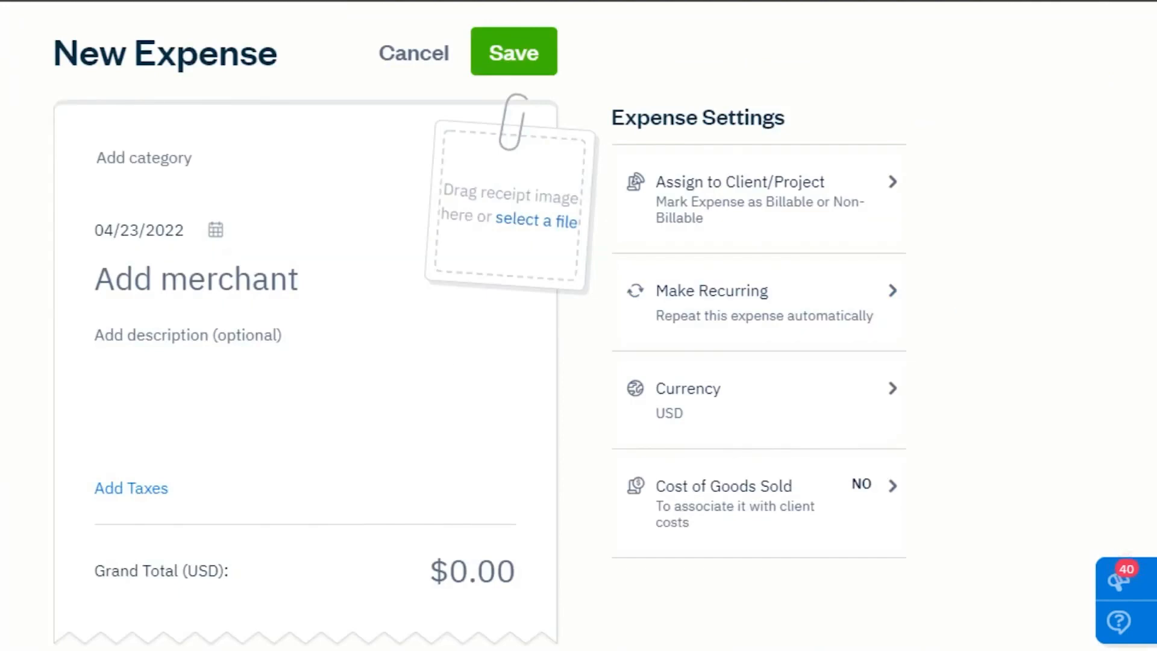
{"action": "scroll", "coordinate": [775, 79], "scroll_direction": "down", "scroll_amount": 3}
{"action": "scroll", "coordinate": [775, 78], "scroll_direction": "up", "scroll_amount": 3}
{"action": "scroll", "coordinate": [578, 326], "scroll_direction": "down", "scroll_amount": 2}
{"action": "scroll", "coordinate": [578, 325], "scroll_direction": "up", "scroll_amount": 2}
{"action": "scroll", "coordinate": [578, 325], "scroll_direction": "down", "scroll_amount": 3}
{"action": "scroll", "coordinate": [579, 325], "scroll_direction": "up", "scroll_amount": 3}
{"action": "scroll", "coordinate": [578, 326], "scroll_direction": "down", "scroll_amount": 4}
{"action": "scroll", "coordinate": [578, 325], "scroll_direction": "up", "scroll_amount": 4}
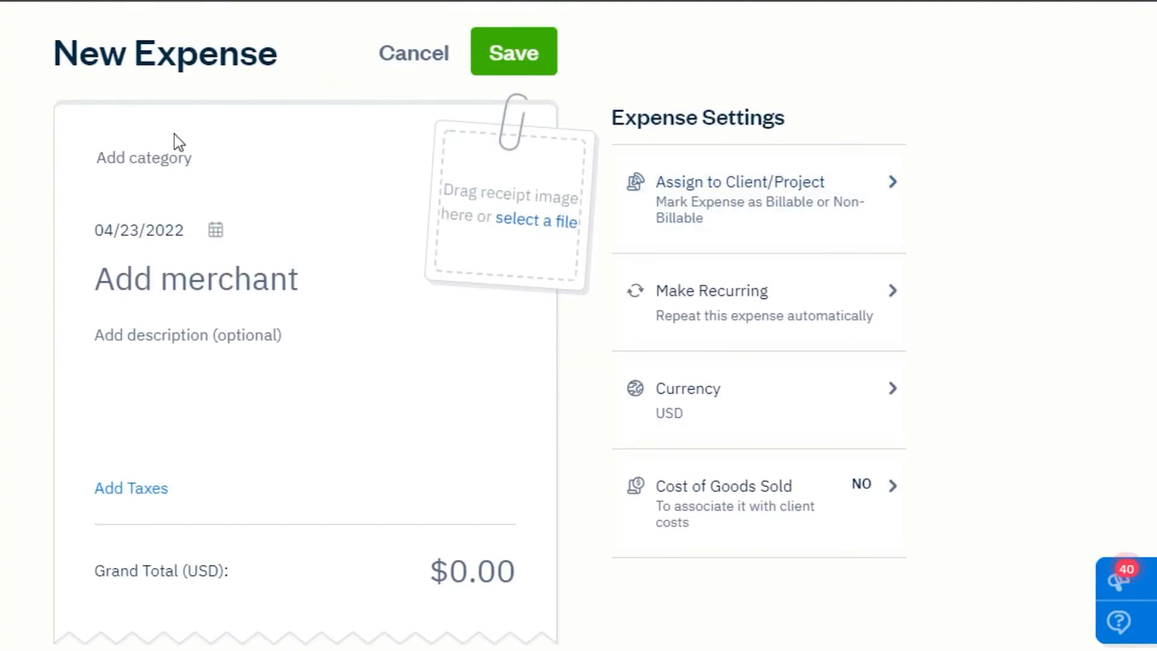
Set the expense category to Advertising and the merchant to The HTG.Inc.
{"action": "left_click", "coordinate": [156, 158]}
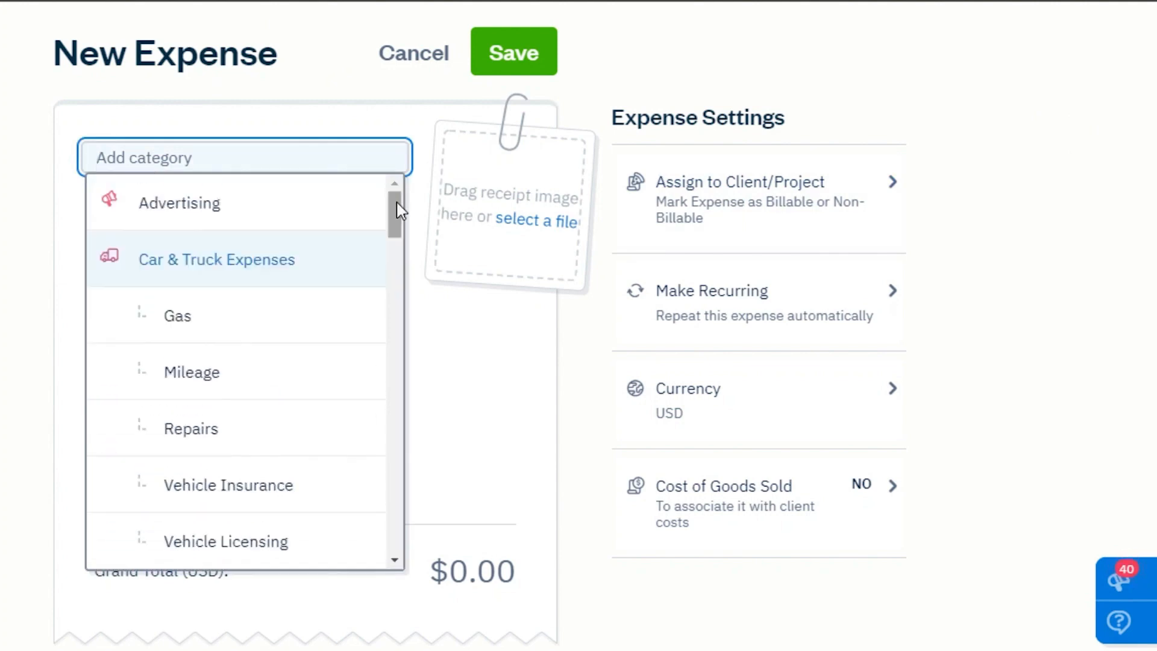
{"action": "left_click", "coordinate": [232, 208]}
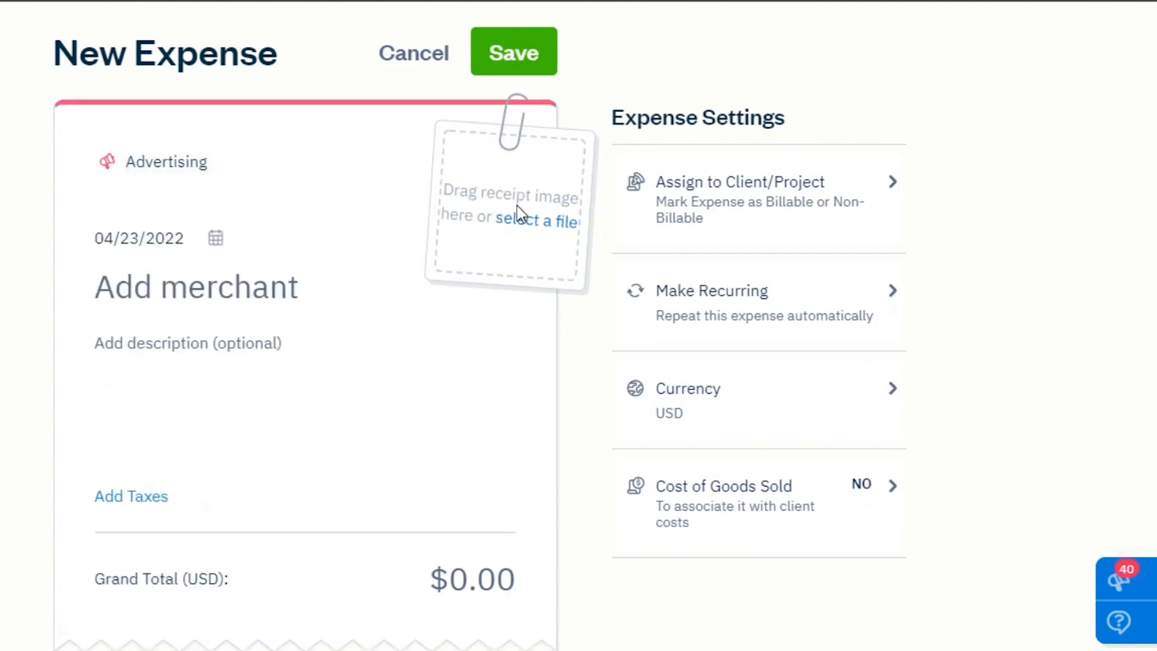
{"action": "left_click", "coordinate": [183, 294]}
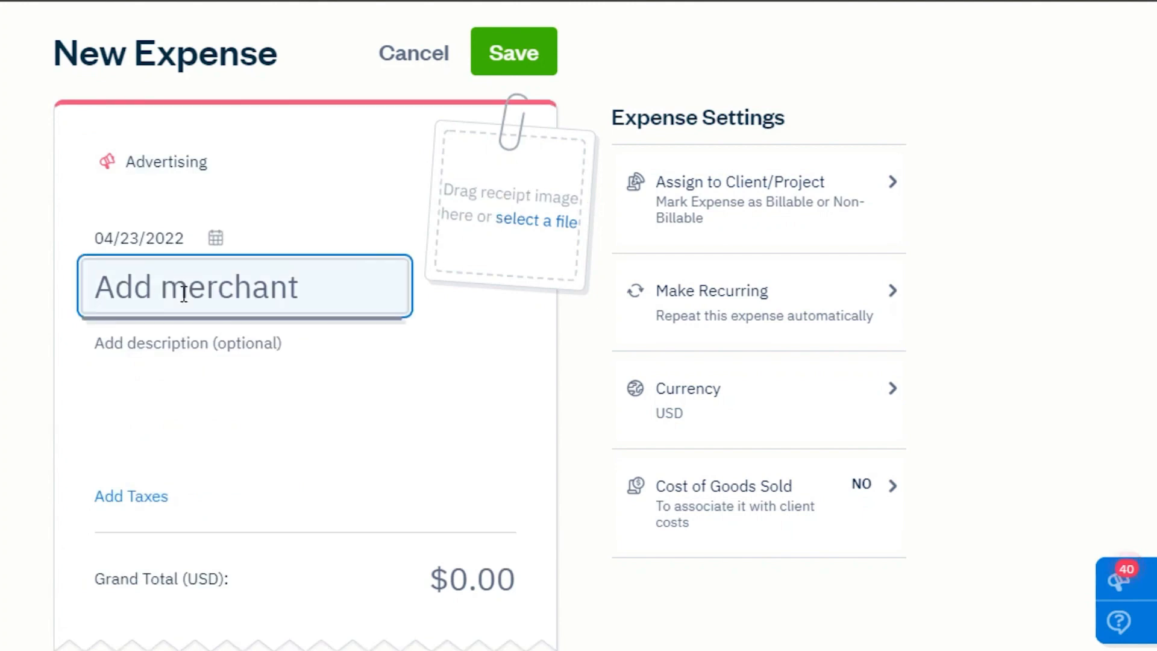
{"action": "type", "text": "The HTG.Inc"}
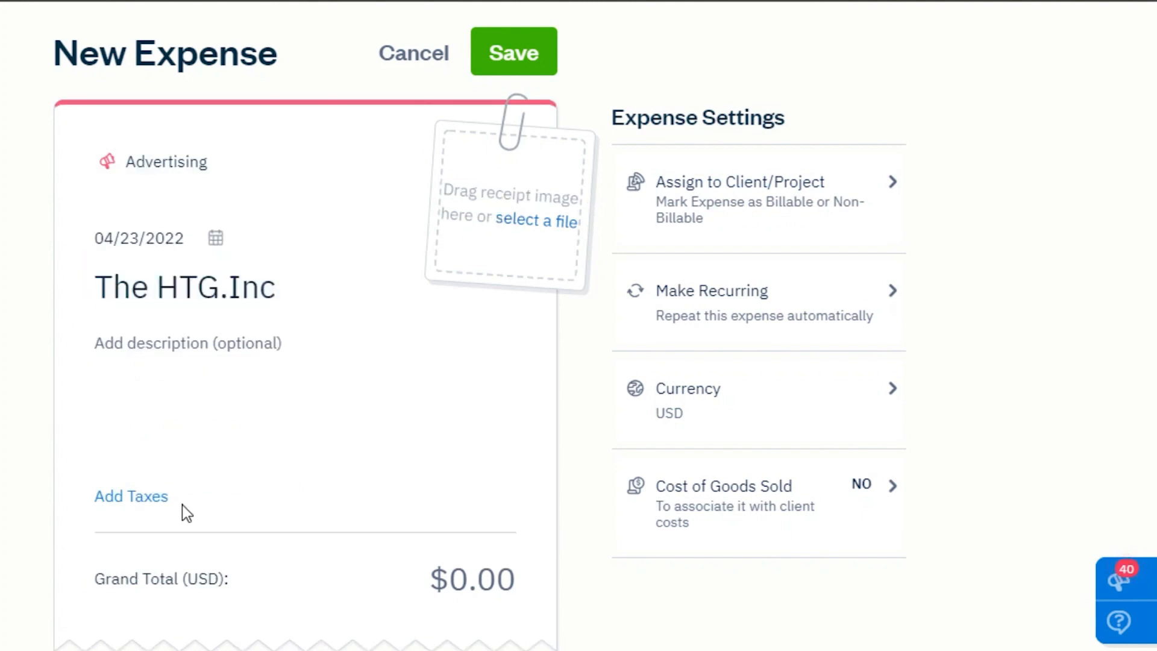
Enter 1000 as the expense's grand total.
{"action": "scroll", "coordinate": [860, 447], "scroll_direction": "down", "scroll_amount": 3}
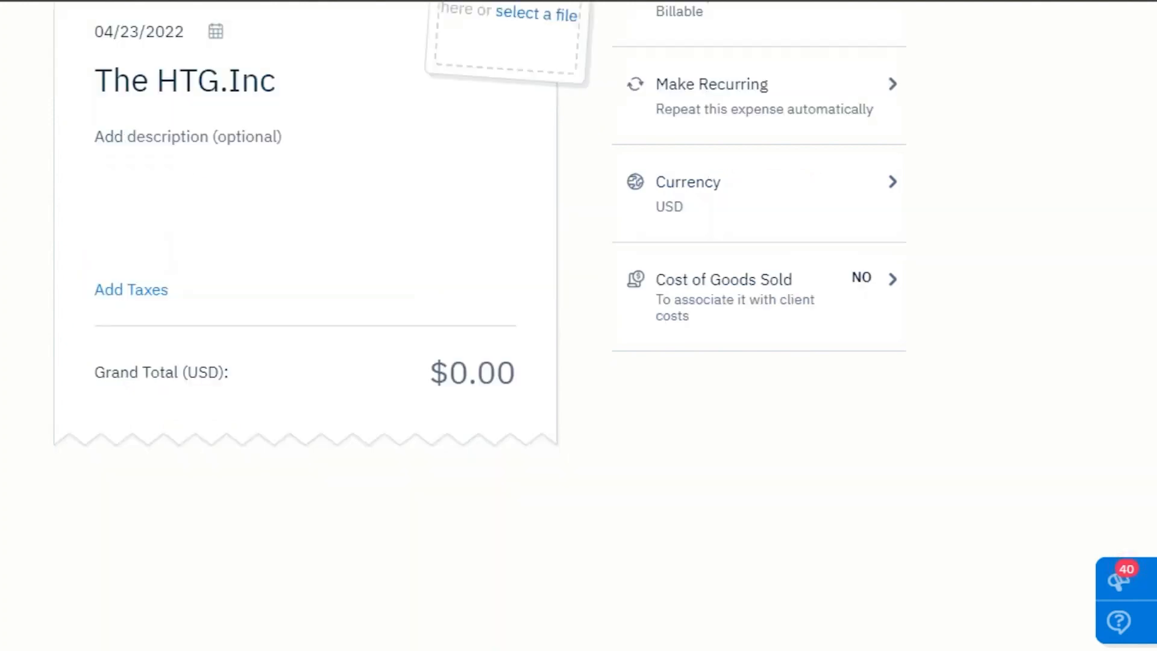
{"action": "left_click", "coordinate": [434, 366]}
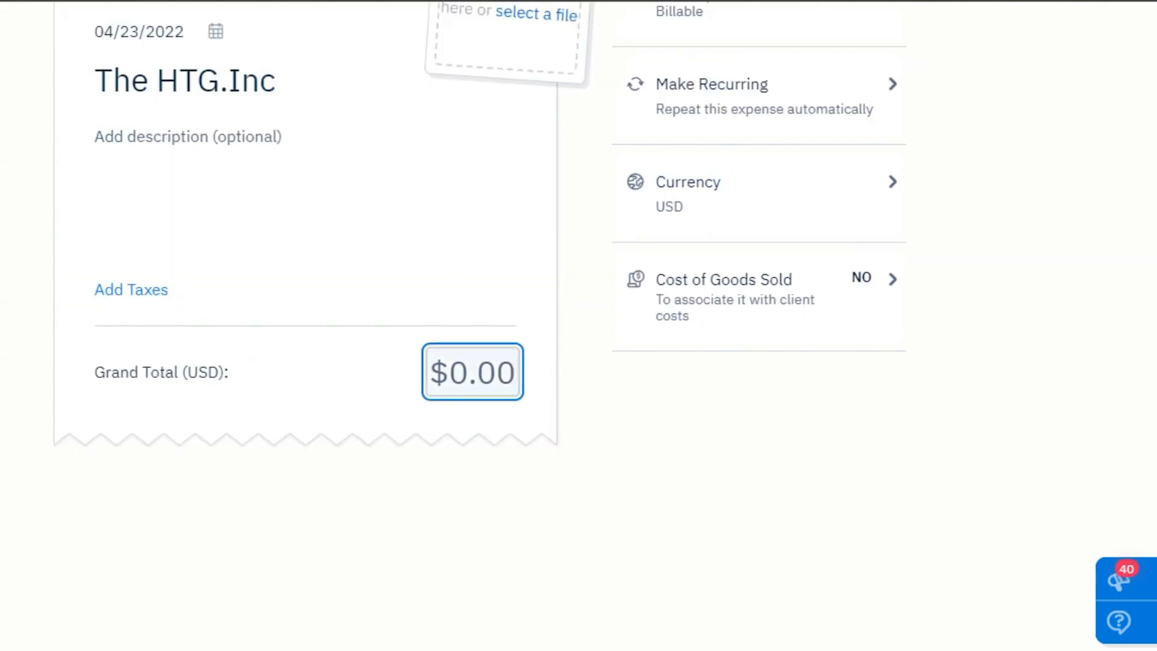
{"action": "scroll", "coordinate": [434, 366], "scroll_direction": "up", "scroll_amount": 3}
{"action": "scroll", "coordinate": [1146, 374], "scroll_direction": "down", "scroll_amount": 5}
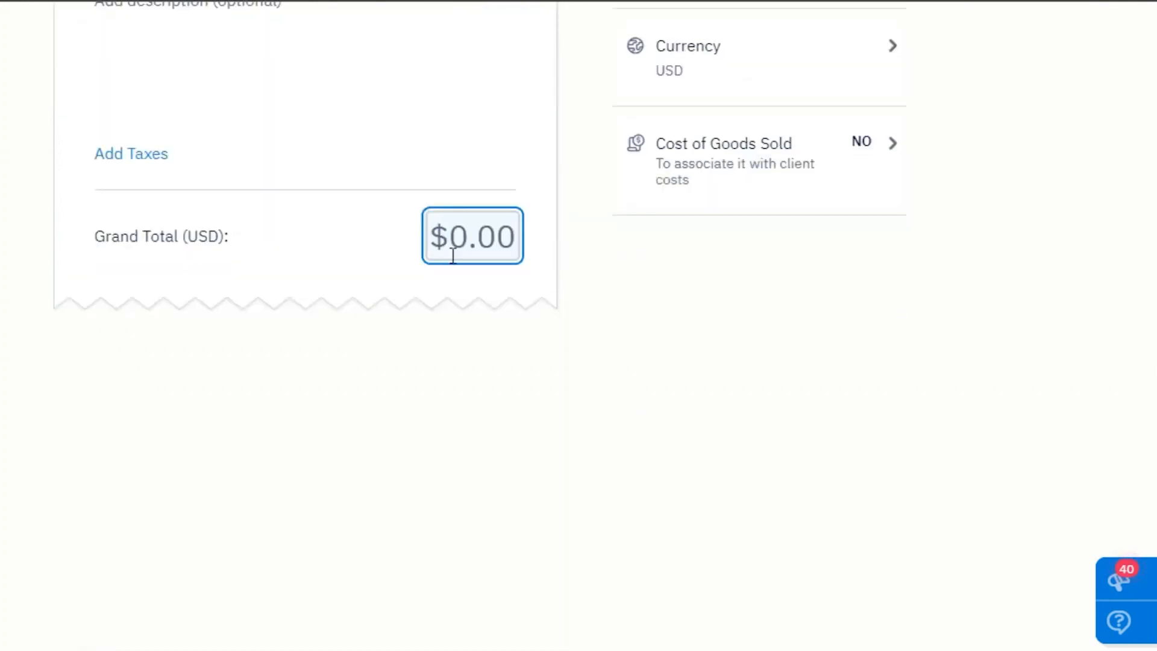
{"action": "scroll", "coordinate": [157, 281], "scroll_direction": "up", "scroll_amount": 5}
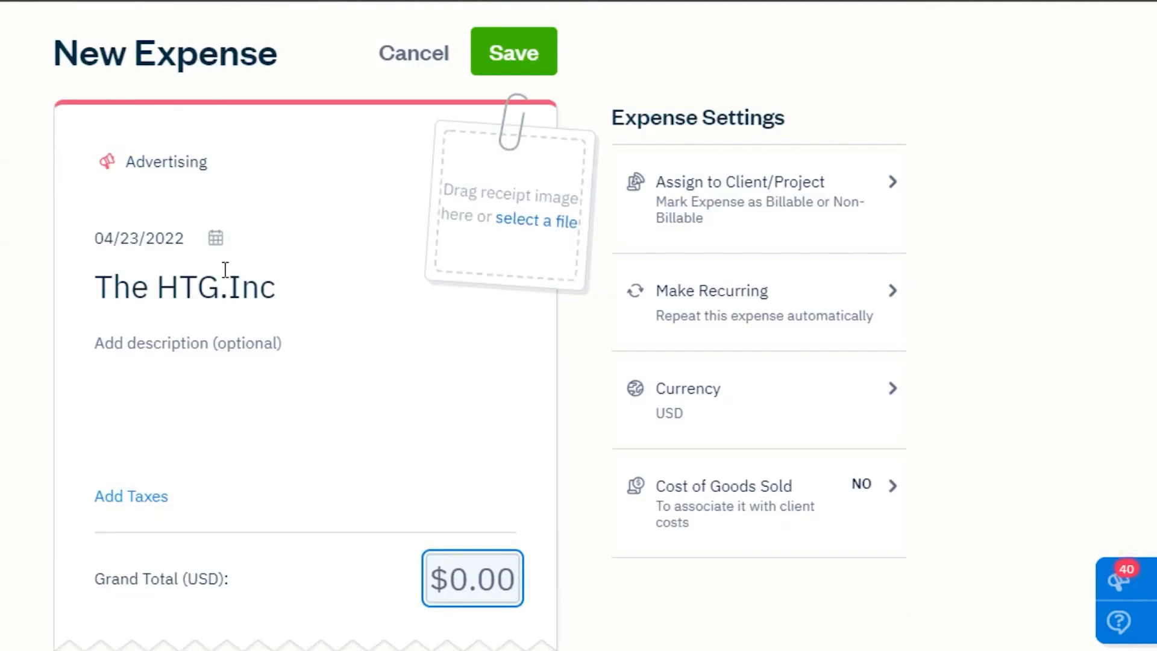
{"action": "type", "text": "1000"}
{"action": "scroll", "coordinate": [1024, 388], "scroll_direction": "down", "scroll_amount": 4}
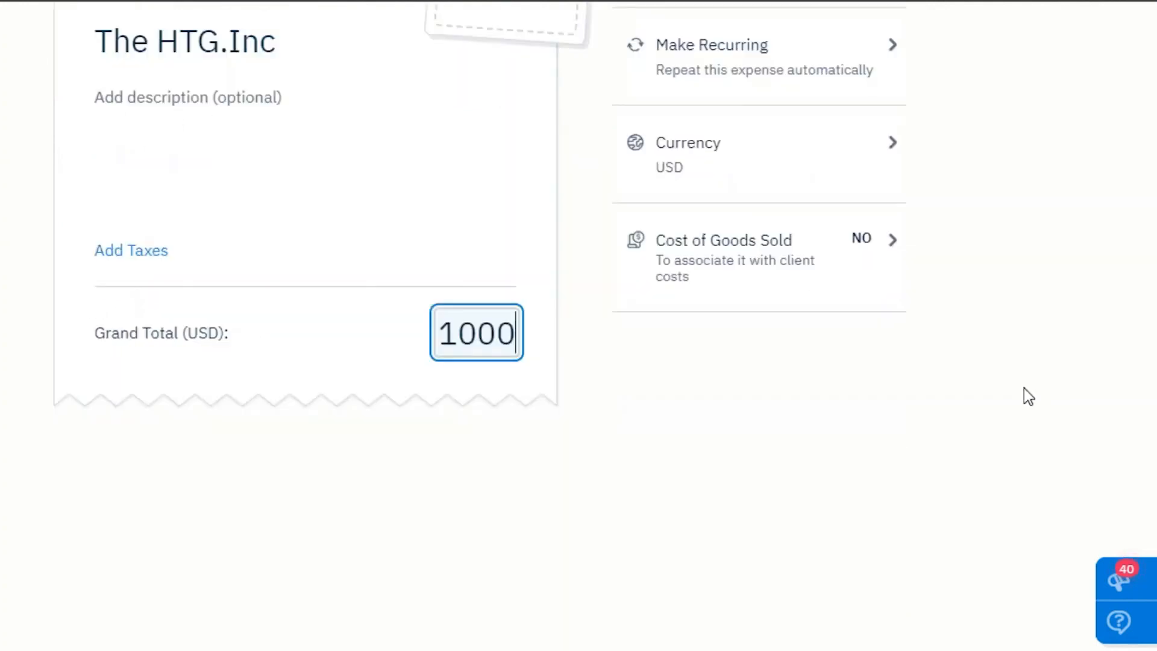
Keep USD — US dollar as the expense currency and save the expense.
{"action": "left_click", "coordinate": [862, 170]}
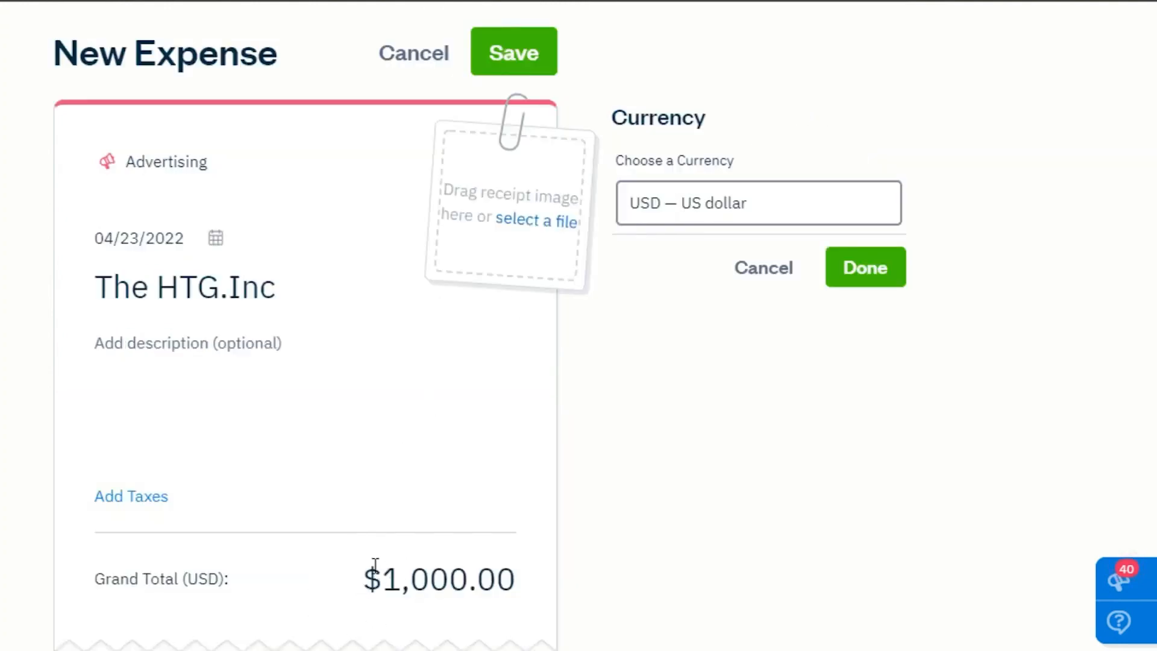
{"action": "scroll", "coordinate": [578, 361], "scroll_direction": "down", "scroll_amount": 4}
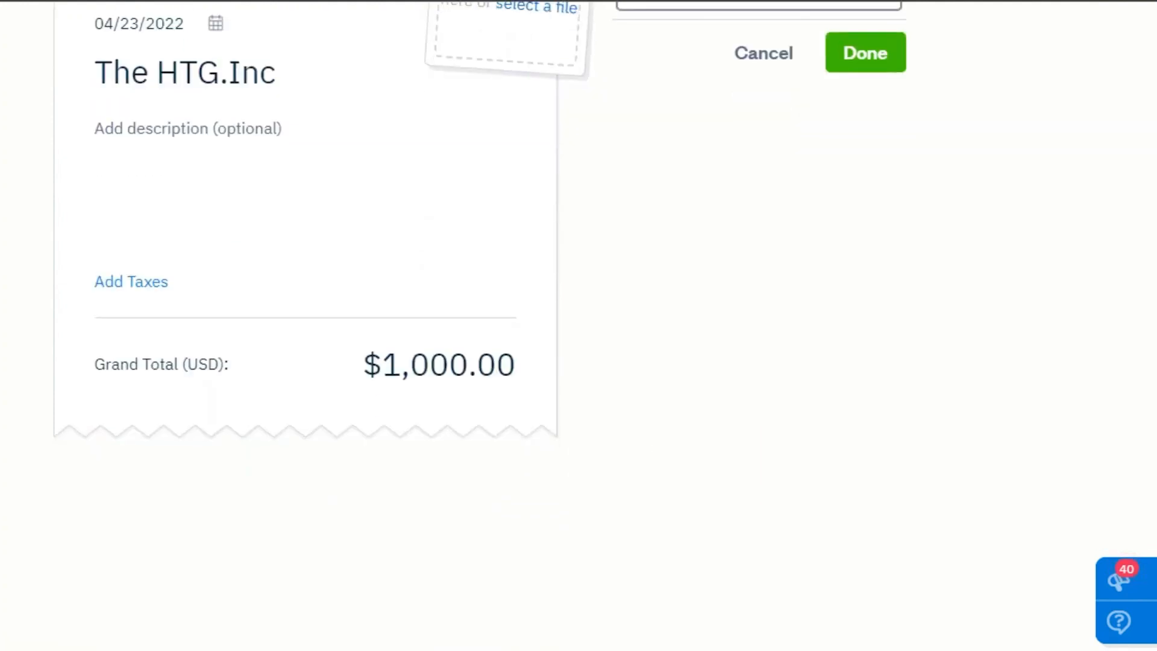
{"action": "scroll", "coordinate": [579, 361], "scroll_direction": "up", "scroll_amount": 4}
{"action": "left_click", "coordinate": [716, 205]}
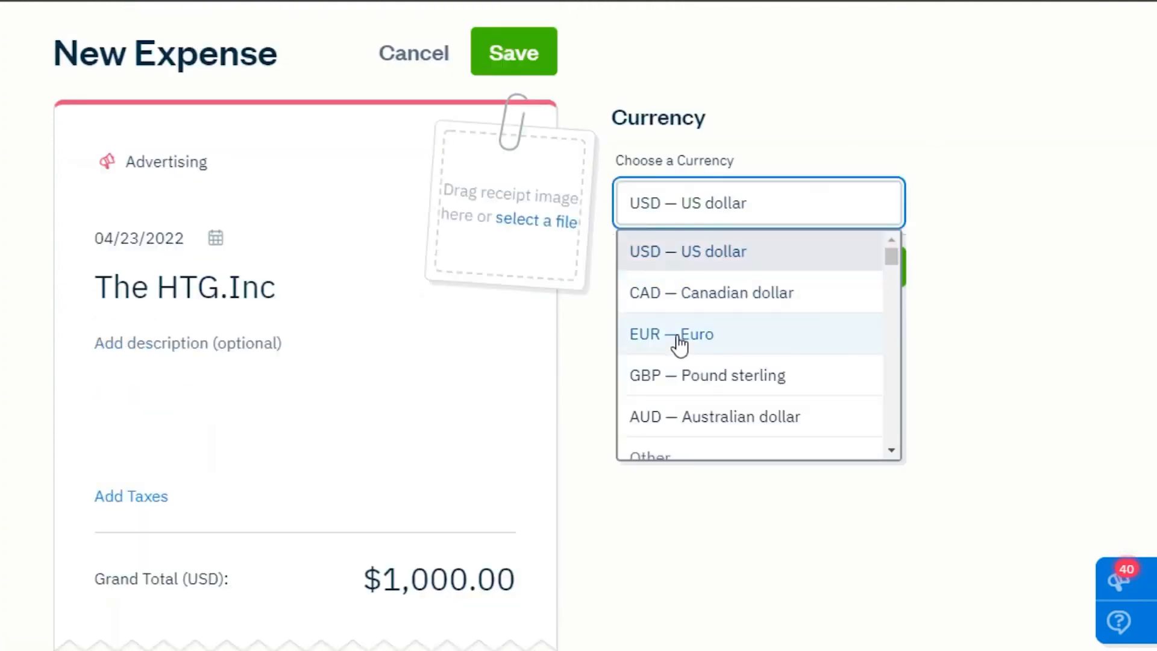
{"action": "mouse_move", "coordinate": [893, 257]}
{"action": "left_mouse_down"}
{"action": "mouse_move", "coordinate": [895, 330]}
{"action": "mouse_move", "coordinate": [892, 241]}
{"action": "left_mouse_up"}
{"action": "left_click", "coordinate": [834, 258]}
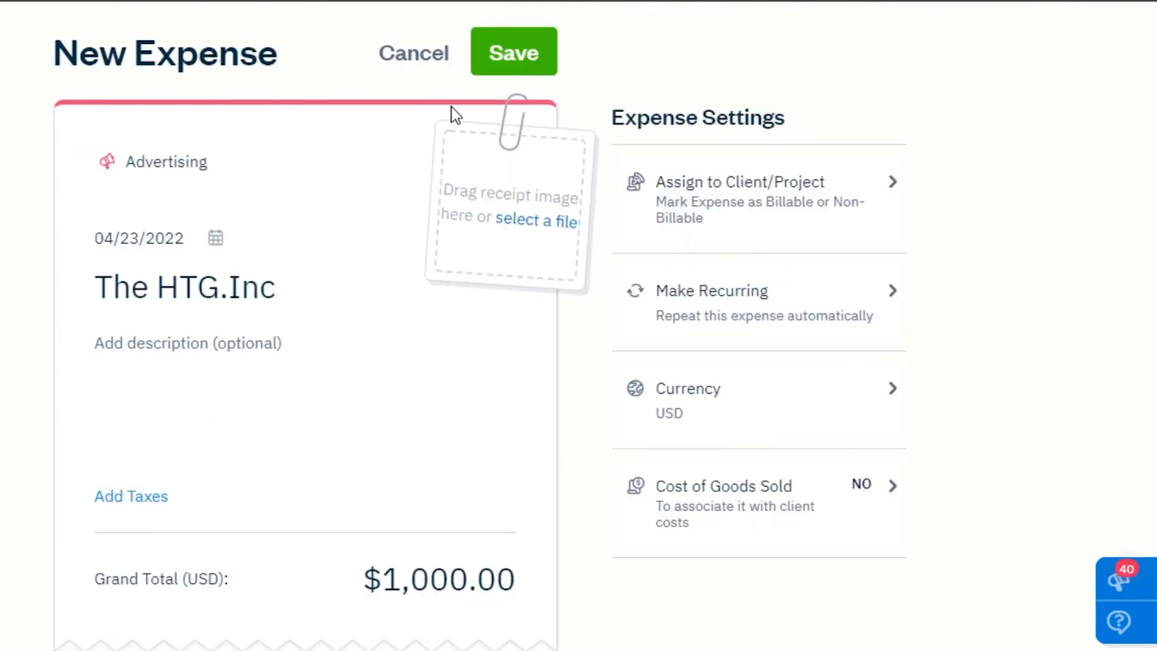
{"action": "left_click", "coordinate": [494, 70]}
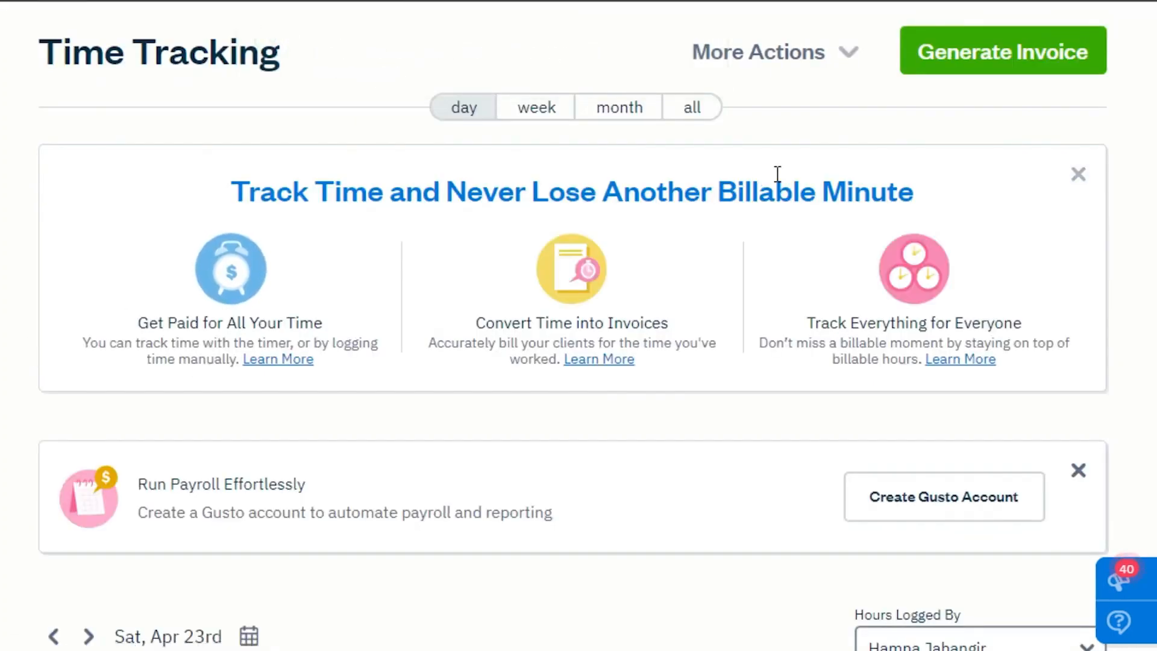
Add a billable time entry for the client dated 04/23/2022, without a service or hours.
{"action": "scroll", "coordinate": [777, 176], "scroll_direction": "down", "scroll_amount": 3}
{"action": "scroll", "coordinate": [572, 356], "scroll_direction": "down", "scroll_amount": 8}
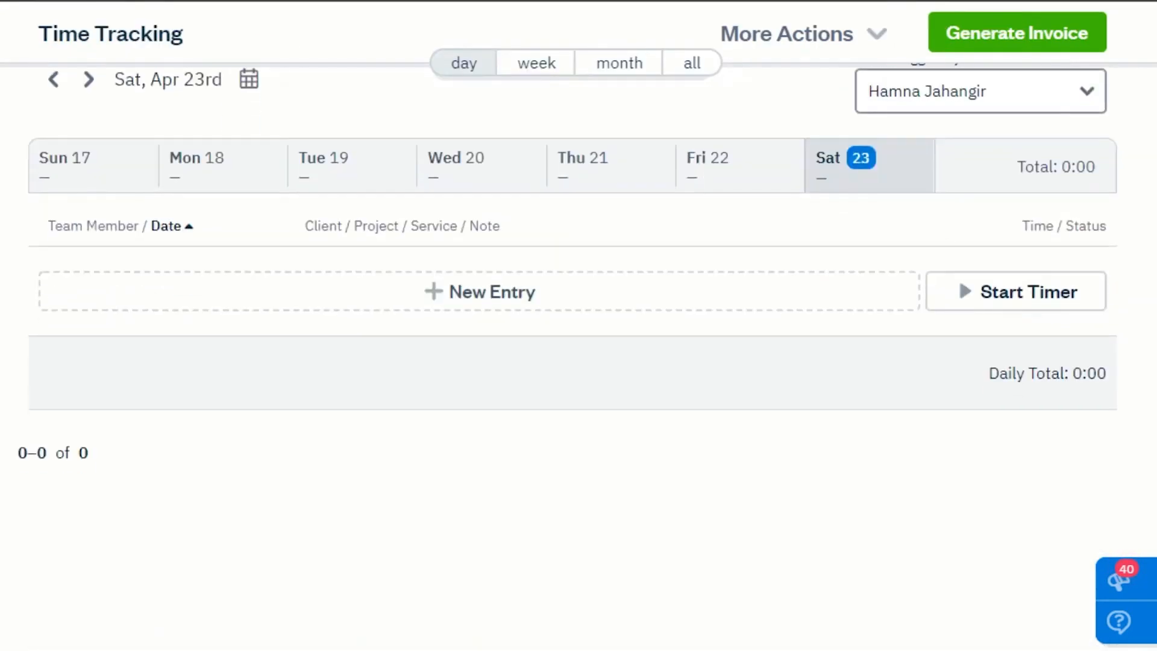
{"action": "scroll", "coordinate": [573, 355], "scroll_direction": "up", "scroll_amount": 4}
{"action": "scroll", "coordinate": [572, 355], "scroll_direction": "down", "scroll_amount": 1}
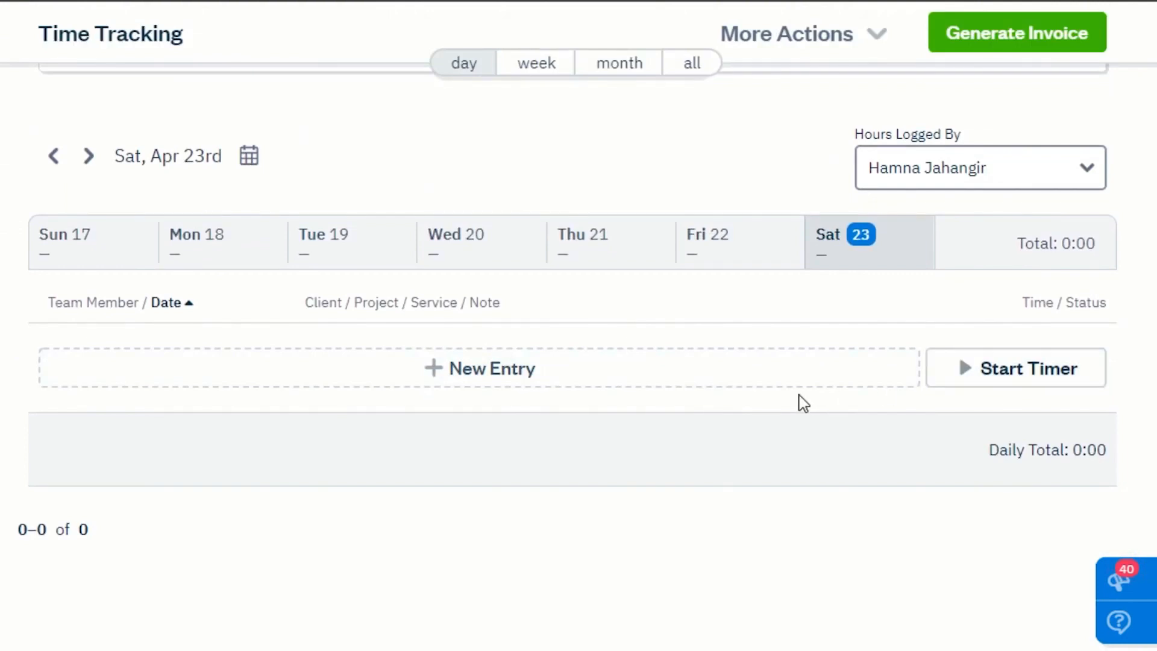
{"action": "left_click", "coordinate": [720, 376]}
{"action": "left_click", "coordinate": [342, 357]}
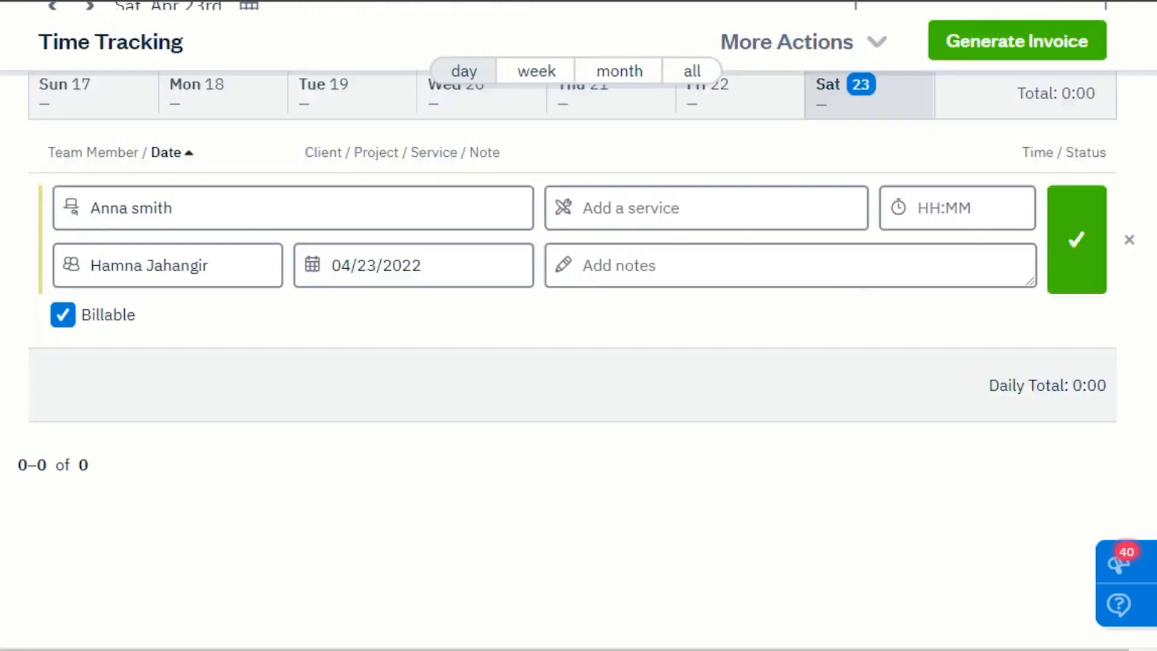
{"action": "left_click", "coordinate": [938, 269]}
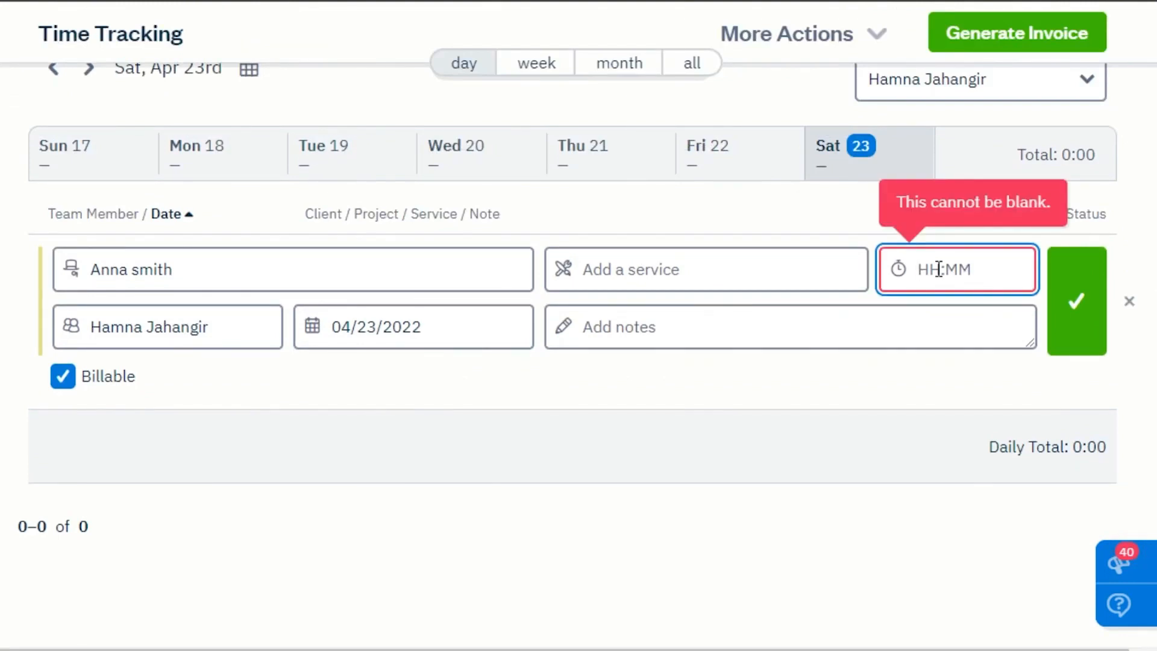
{"action": "key", "text": "Return"}
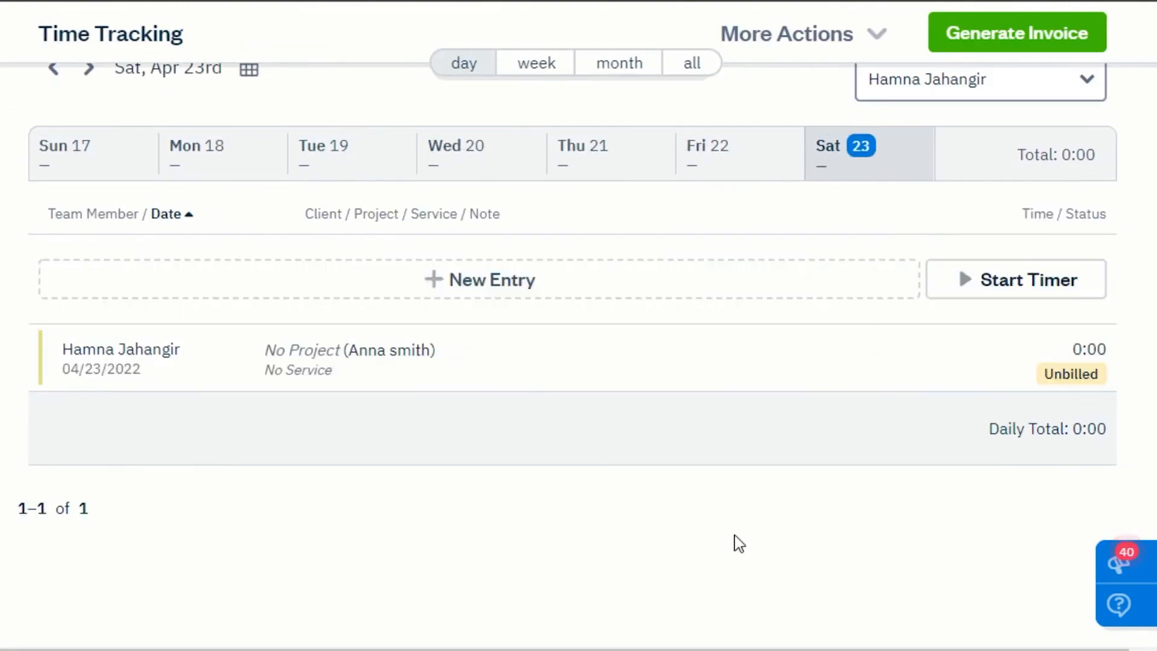
{"action": "mouse_move", "coordinate": [1081, 376]}
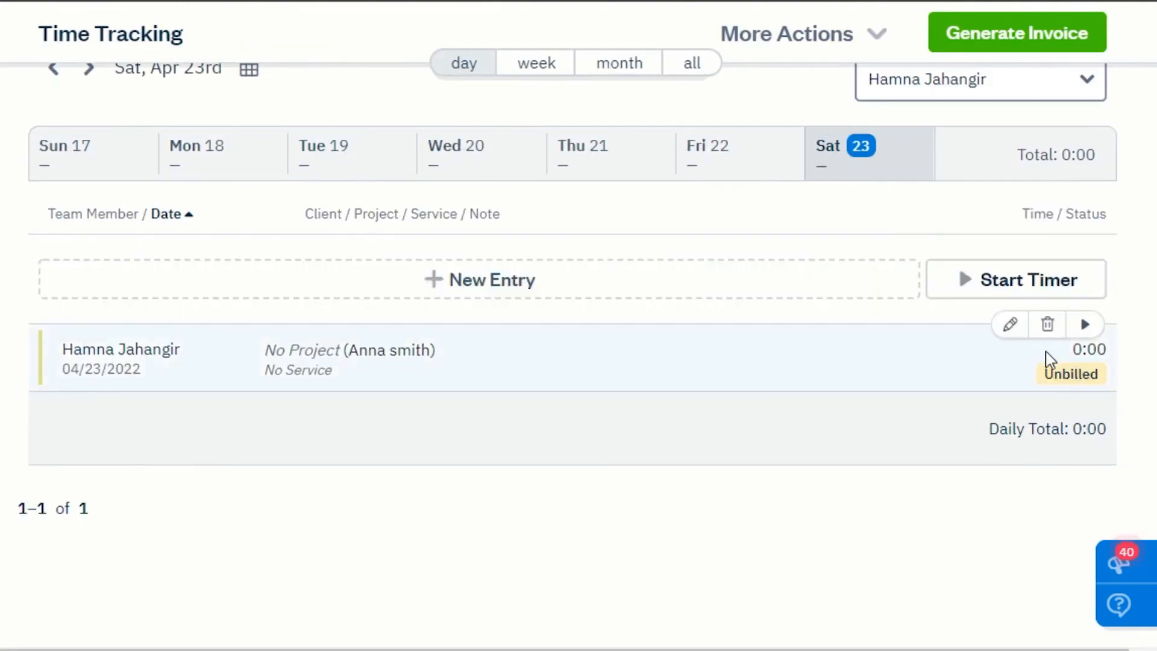
Browse the Projects page and its Create New project options.
{"action": "scroll", "coordinate": [572, 355], "scroll_direction": "up", "scroll_amount": 6}
{"action": "scroll", "coordinate": [572, 355], "scroll_direction": "down", "scroll_amount": 2}
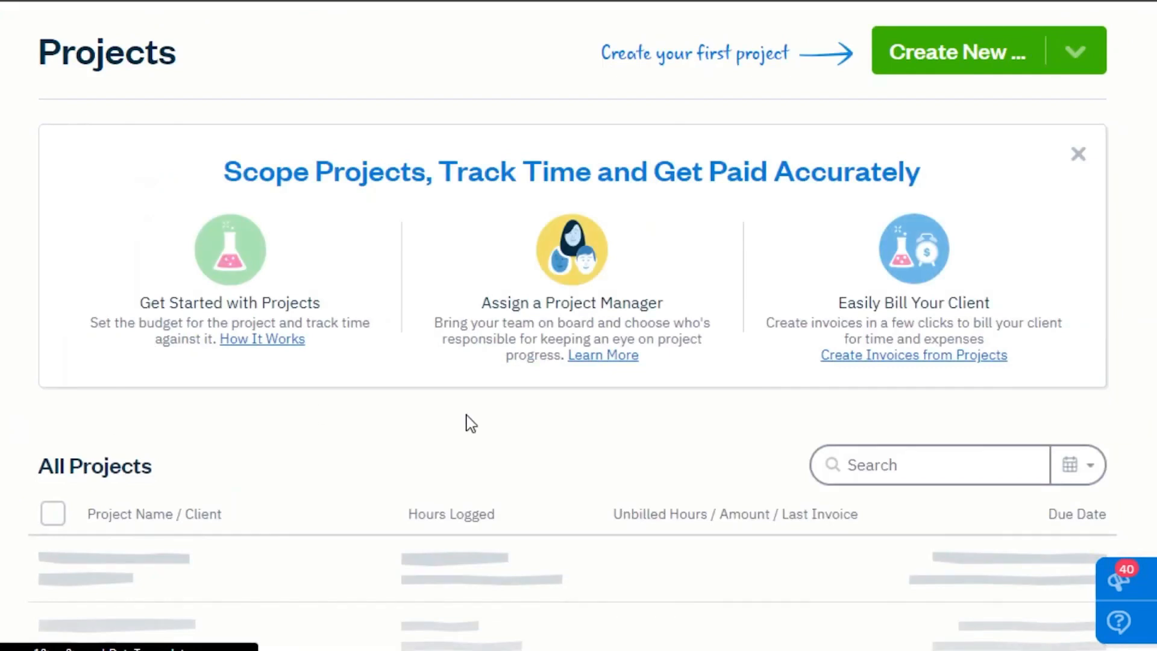
{"action": "scroll", "coordinate": [572, 338], "scroll_direction": "down", "scroll_amount": 4}
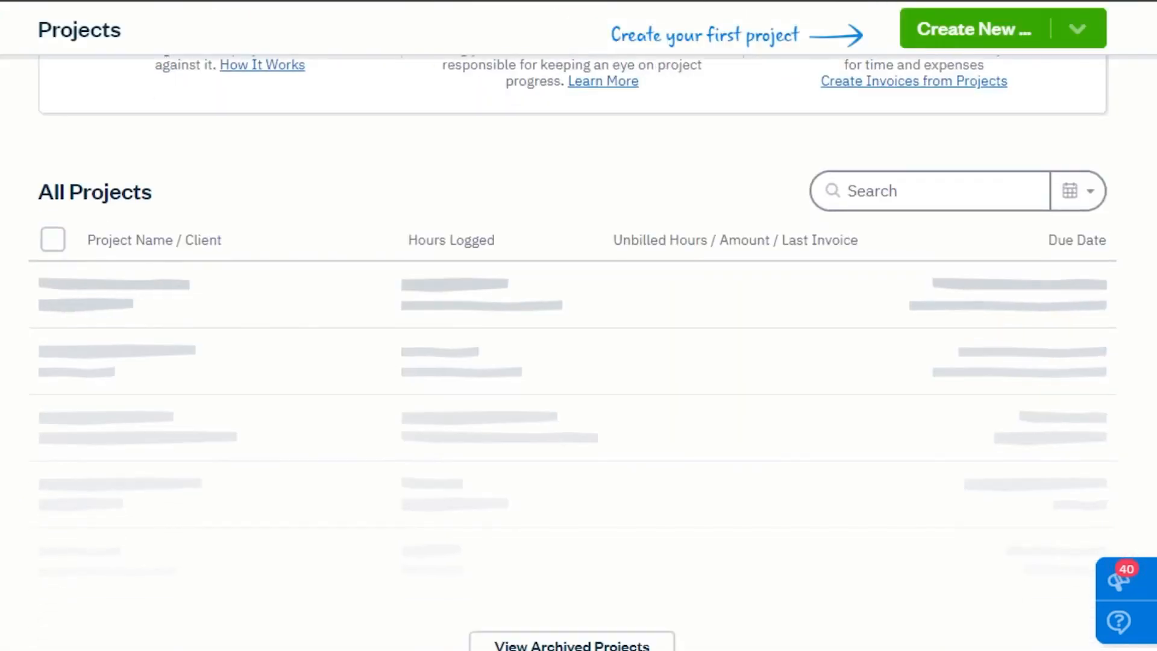
{"action": "scroll", "coordinate": [572, 337], "scroll_direction": "up", "scroll_amount": 4}
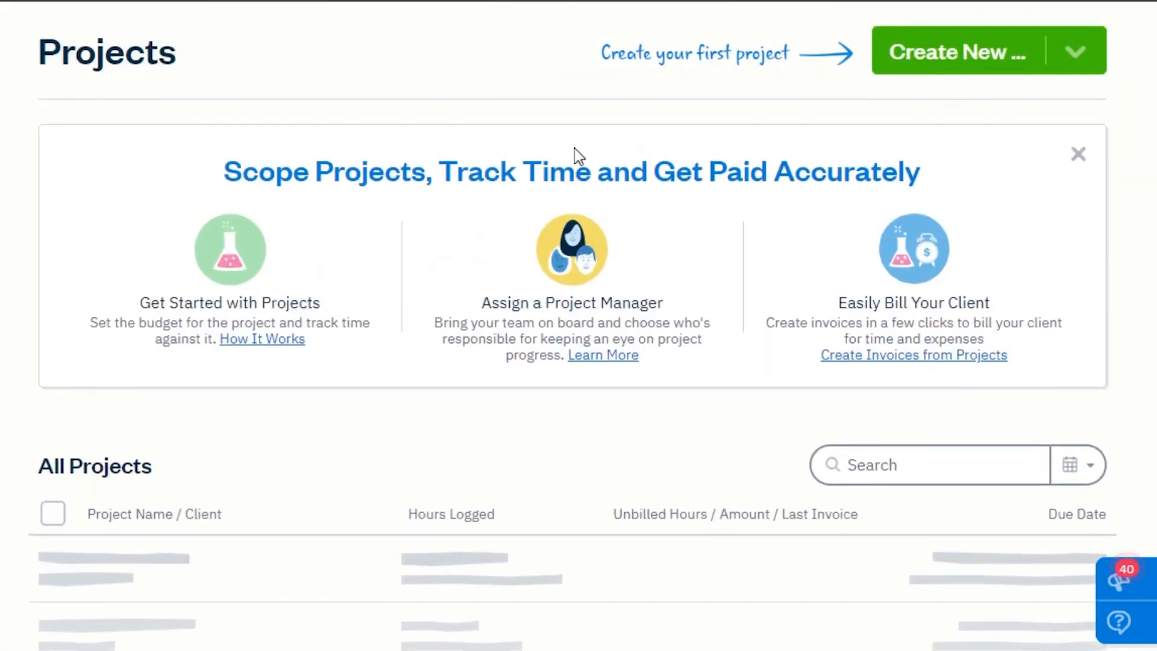
{"action": "left_click", "coordinate": [938, 58]}
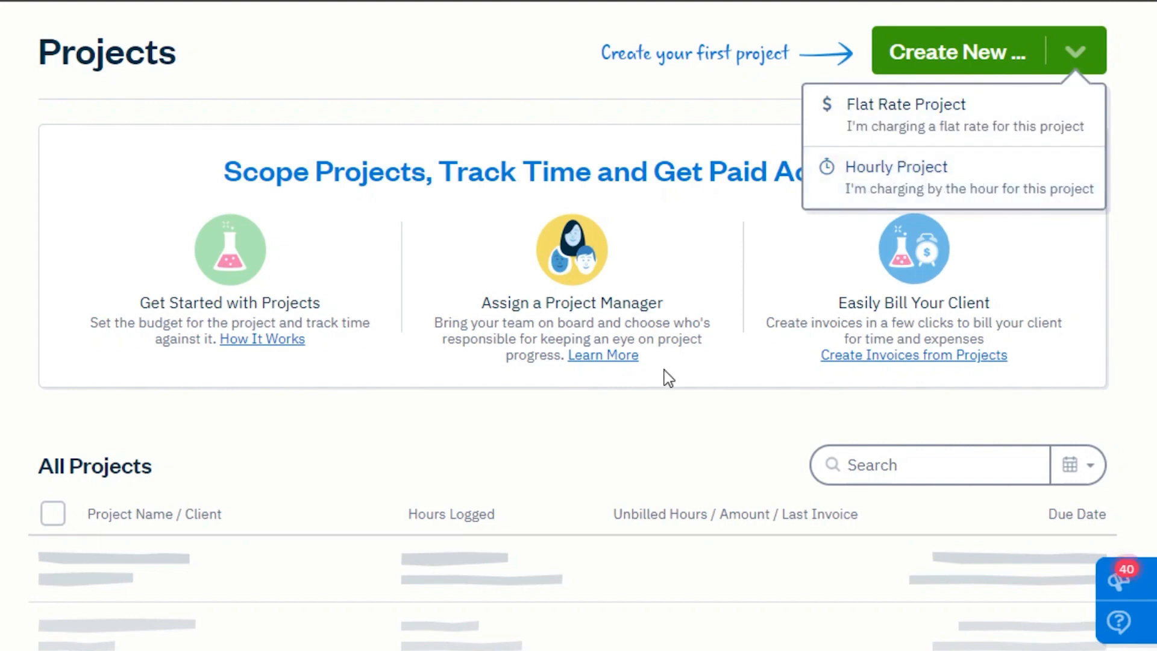
{"action": "left_click", "coordinate": [465, 283]}
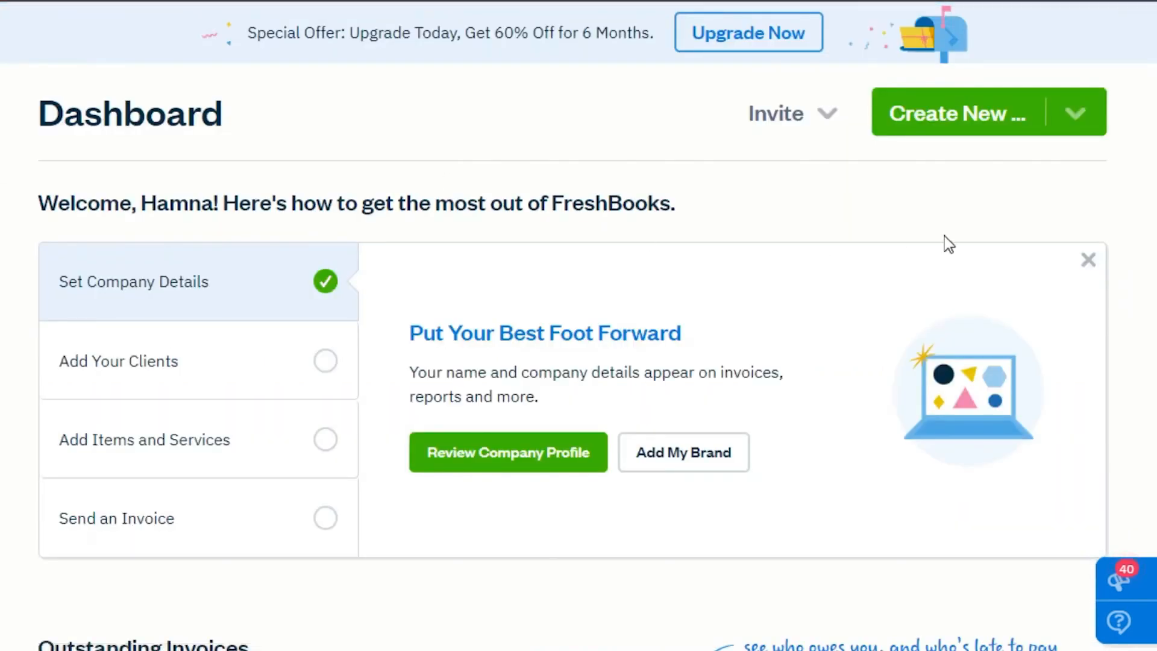
Review the dashboard's getting-started checklist.
{"action": "scroll", "coordinate": [232, 182], "scroll_direction": "down", "scroll_amount": 6}
{"action": "scroll", "coordinate": [232, 182], "scroll_direction": "up", "scroll_amount": 6}
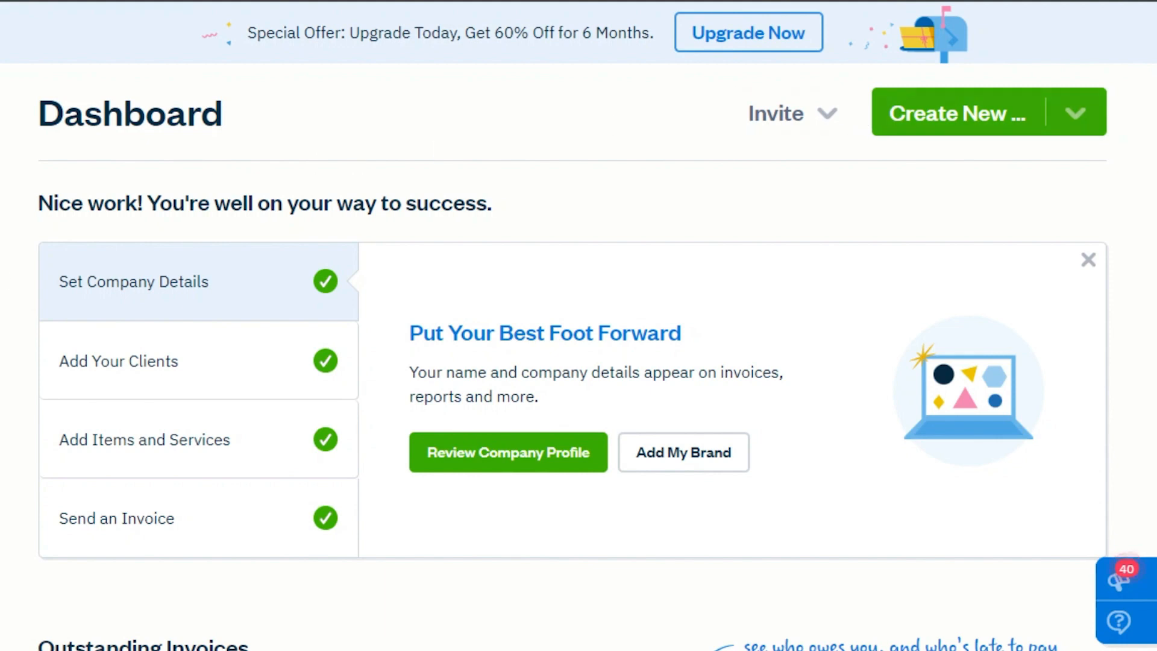
{"action": "scroll", "coordinate": [579, 361], "scroll_direction": "down", "scroll_amount": 8}
{"action": "scroll", "coordinate": [578, 361], "scroll_direction": "down", "scroll_amount": 4}
{"action": "scroll", "coordinate": [578, 361], "scroll_direction": "up", "scroll_amount": 12}
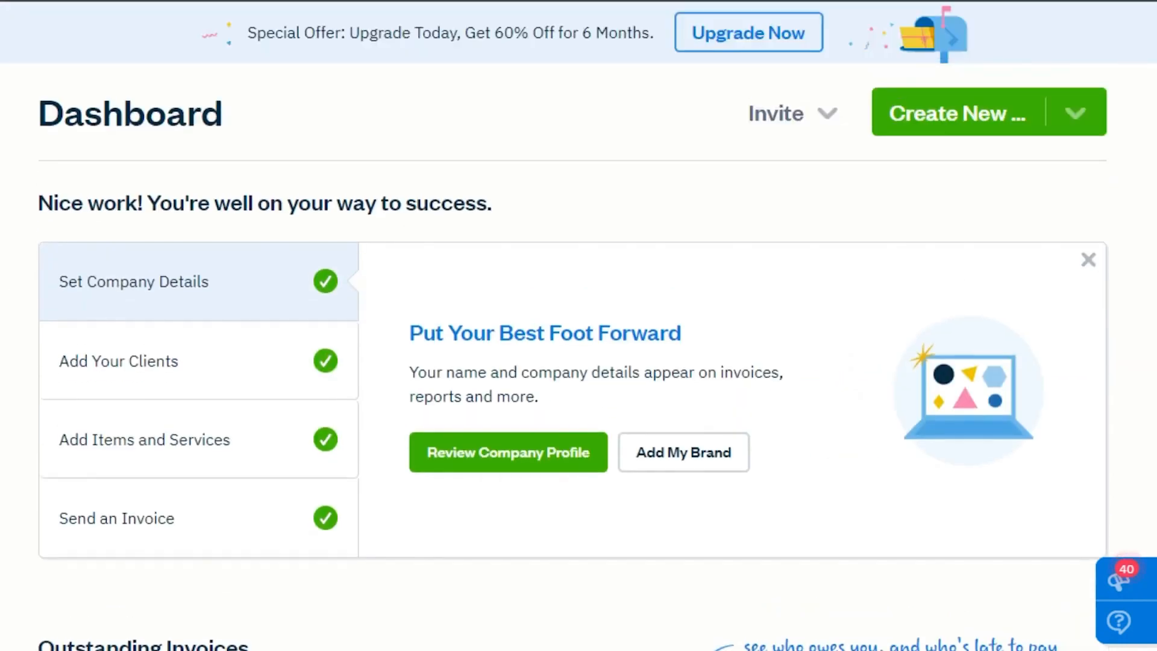